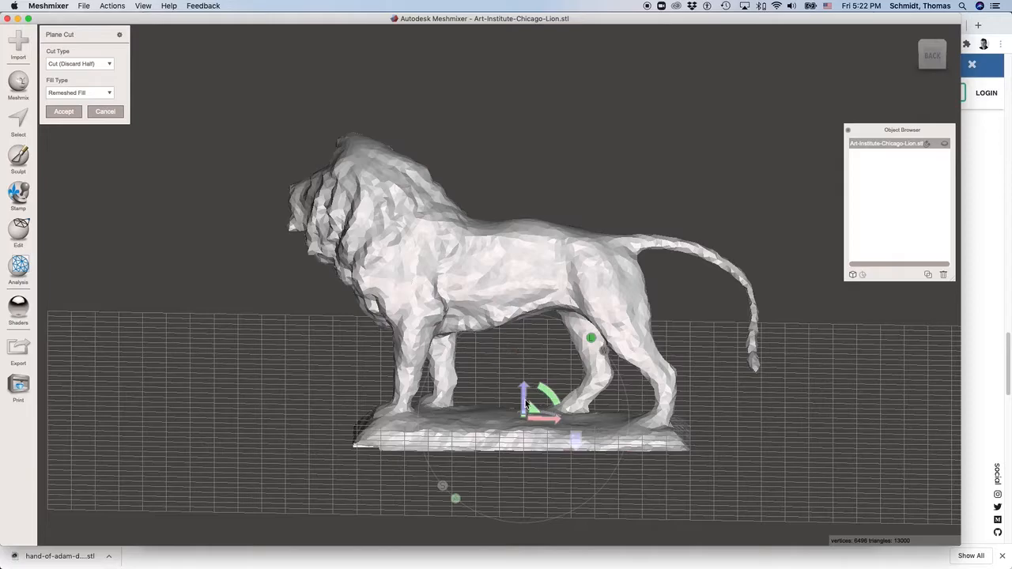
- Raise and slightly tilt the cutting plane just below the lion's paws, and apply the plane cut to remove the lower base
left_click_drag(527, 394, 527, 401)
right_click_drag(717, 475, 751, 445)
left_click_drag(523, 395, 525, 389)
right_click_drag(679, 486, 692, 456)
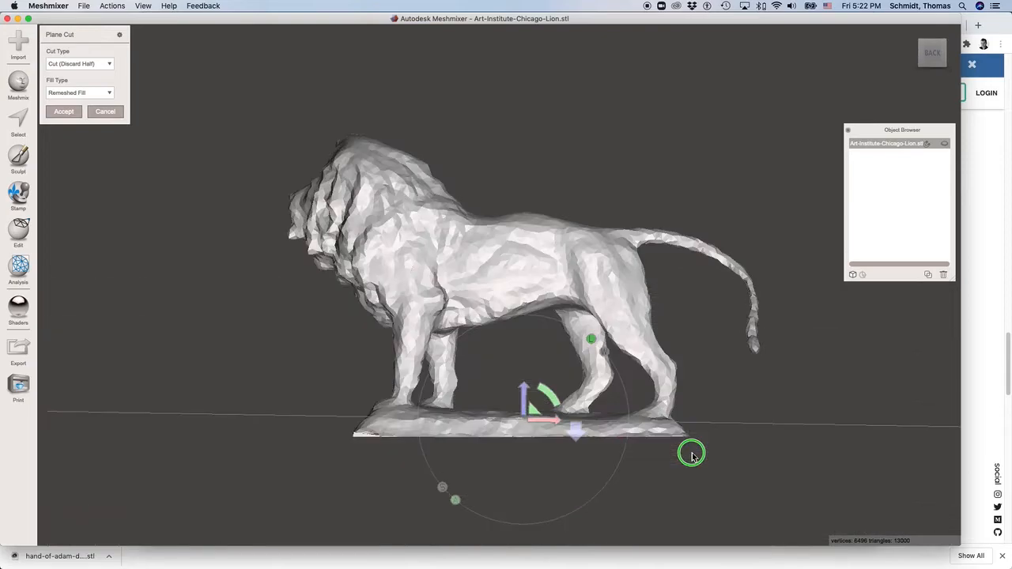
right_click_drag(692, 457, 694, 460)
left_click_drag(524, 389, 524, 385)
right_click_drag(735, 481, 736, 479)
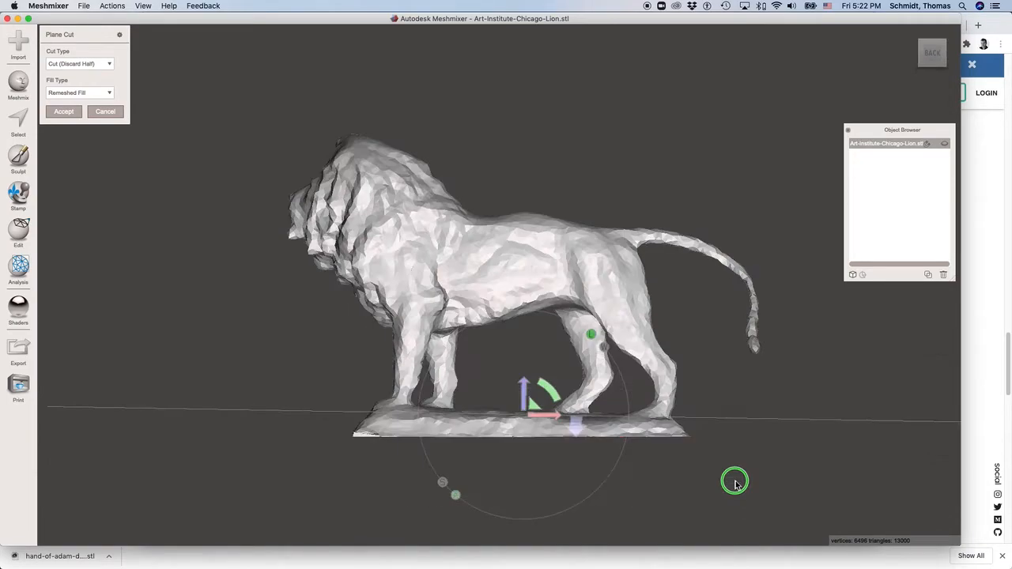
left_click_drag(551, 388, 555, 395)
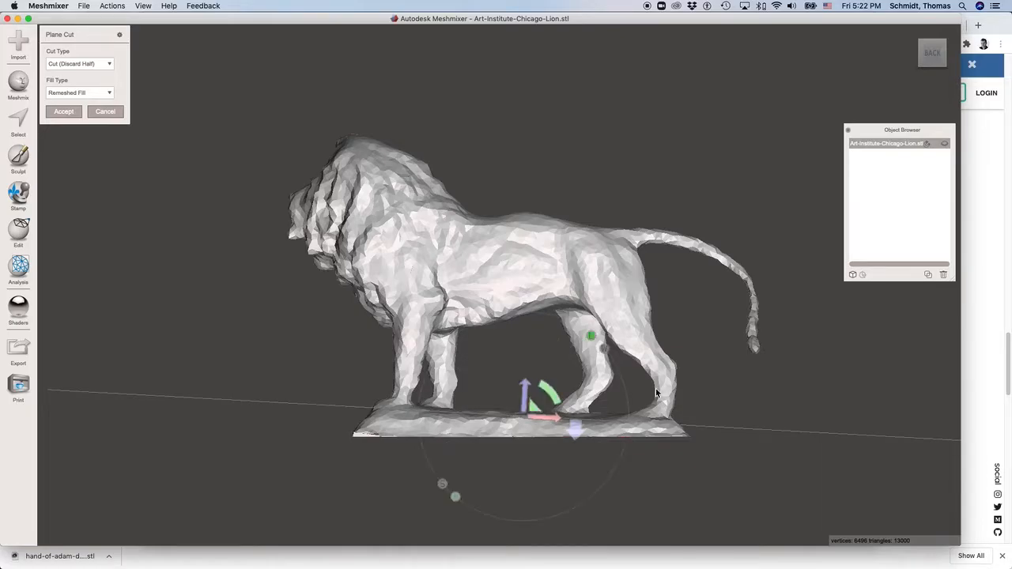
mouse_move(737, 402)
right_mouse_down()
mouse_move(732, 436)
mouse_move(743, 401)
right_mouse_up()
left_click(73, 114)
- Lasso-select the remaining base surface between the lion's front and hind legs, and discard it
right_click_drag(548, 376, 464, 407)
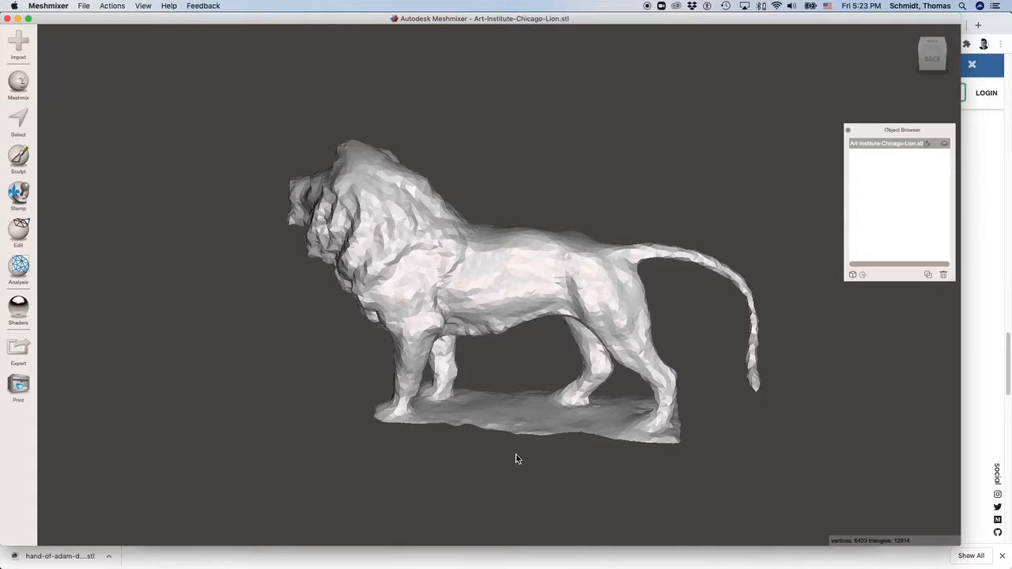
right_click_drag(518, 411, 450, 412)
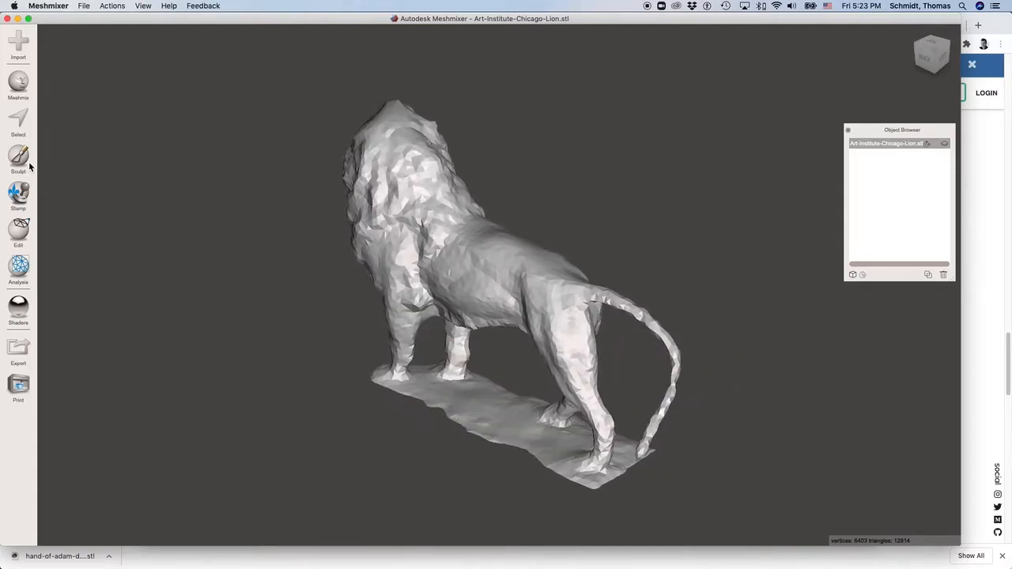
left_click(14, 123)
left_click(19, 120)
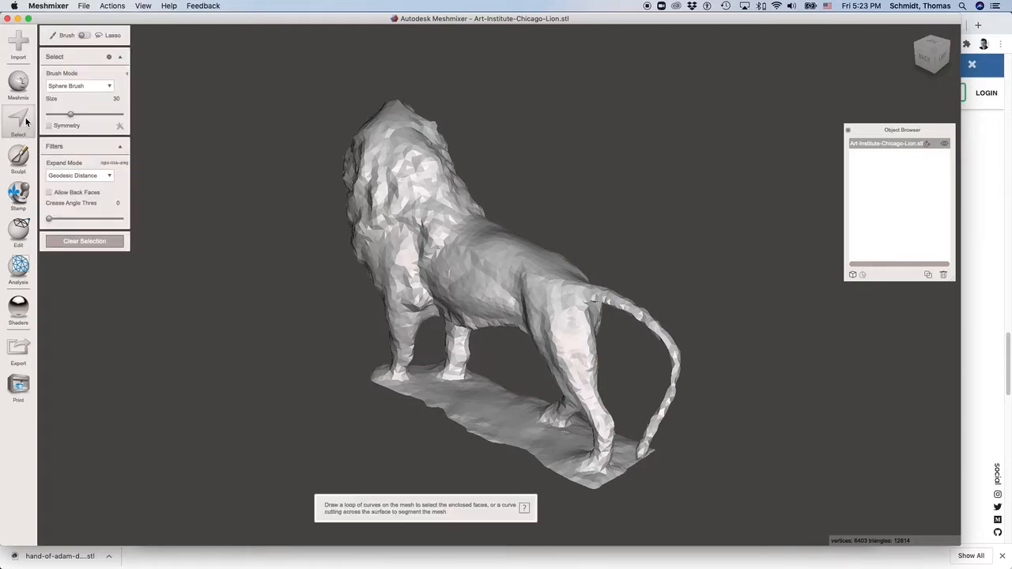
left_click(89, 35)
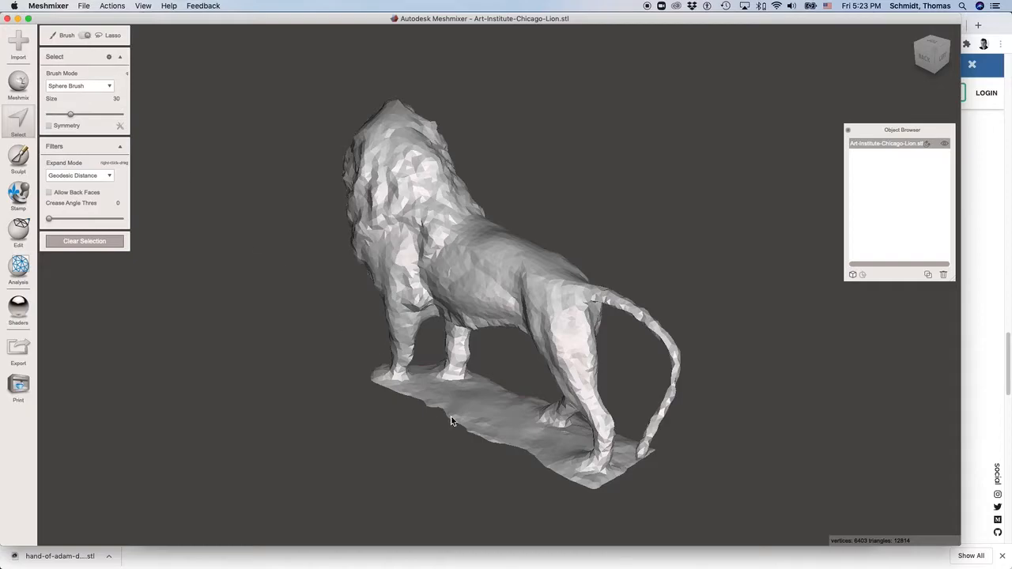
mouse_move(417, 423)
right_mouse_down()
mouse_move(440, 432)
mouse_move(447, 411)
right_mouse_up()
mouse_move(436, 407)
left_mouse_down()
mouse_move(501, 366)
mouse_move(552, 410)
mouse_move(606, 429)
mouse_move(602, 464)
mouse_move(656, 483)
mouse_move(581, 497)
mouse_move(459, 456)
mouse_move(430, 430)
left_mouse_up()
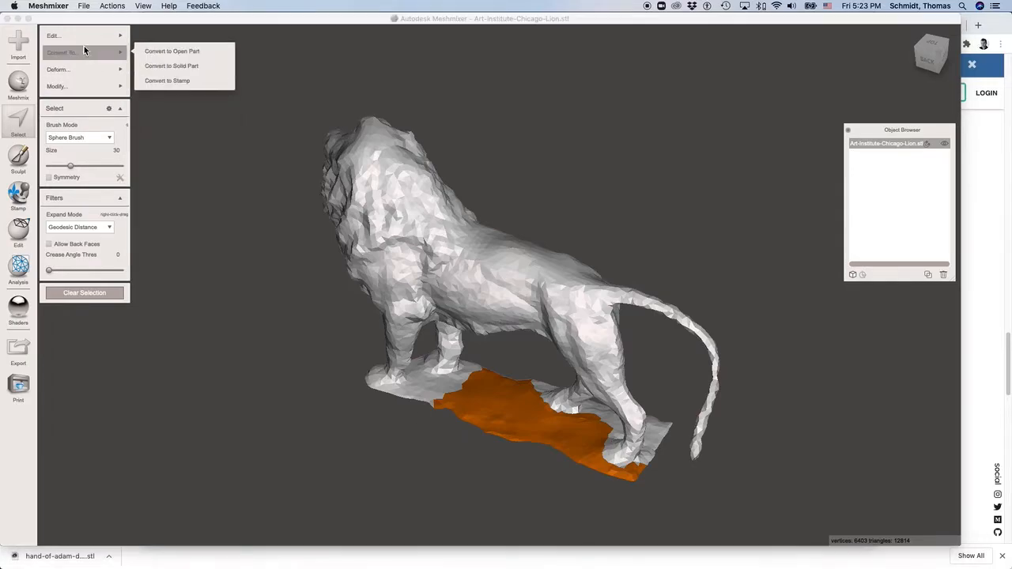
mouse_move(84, 38)
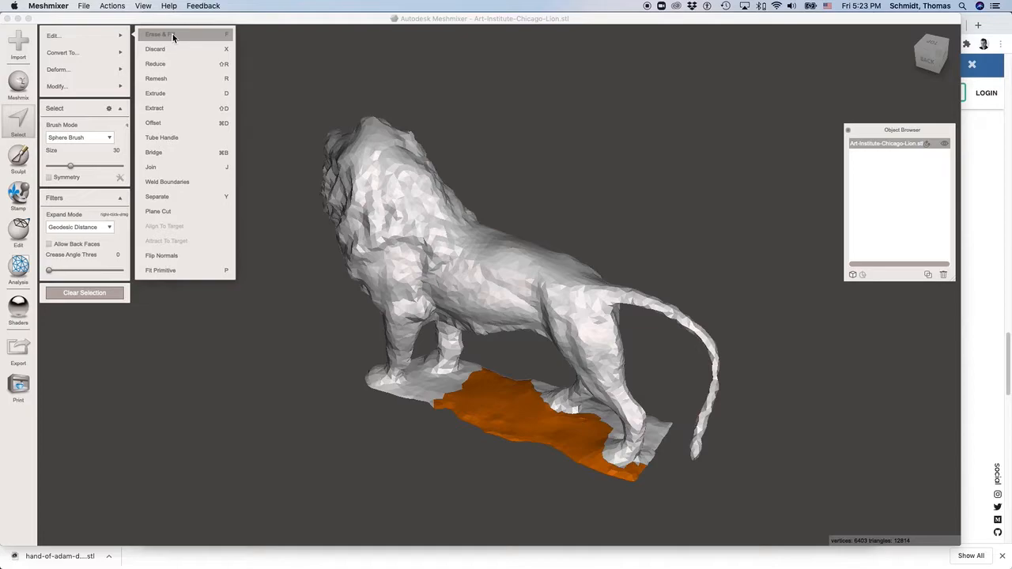
mouse_move(462, 503)
right_mouse_down()
mouse_move(445, 420)
mouse_move(454, 350)
mouse_move(437, 456)
right_mouse_up()
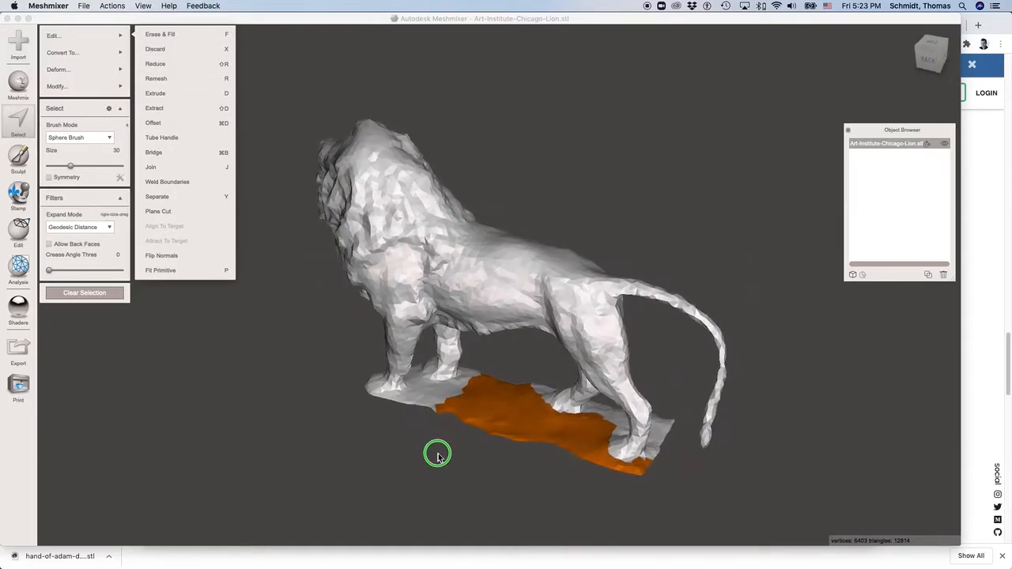
left_click(193, 51)
- Lasso-select the base surface behind and around the front paws, and discard it
mouse_move(539, 467)
right_mouse_down()
mouse_move(556, 417)
mouse_move(574, 506)
mouse_move(525, 404)
mouse_move(527, 450)
right_mouse_up()
scroll(576, 425, "up", 2)
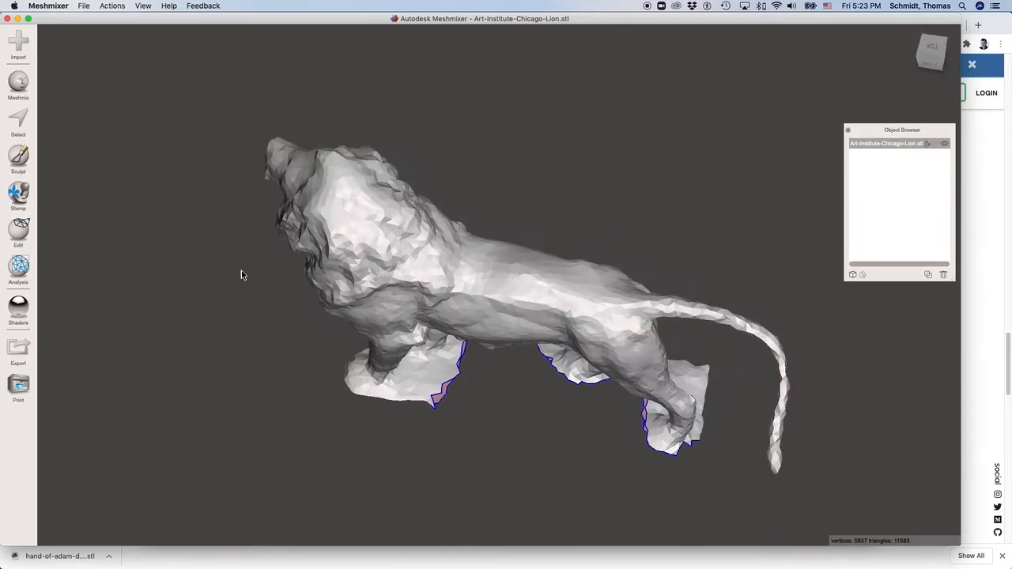
left_click(24, 125)
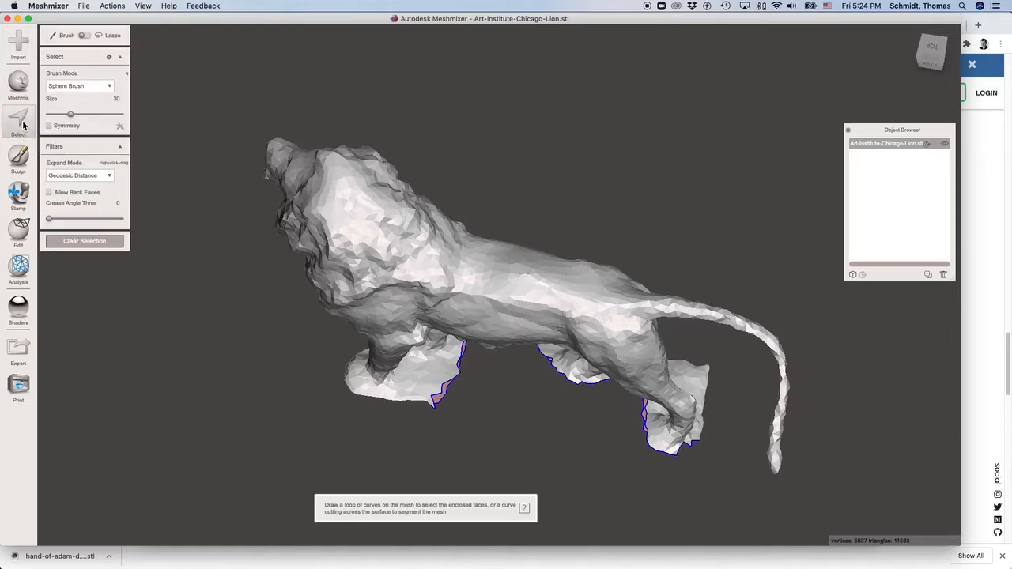
left_click(89, 37)
right_click_drag(295, 329, 410, 434)
mouse_move(348, 425)
left_mouse_down()
mouse_move(406, 400)
mouse_move(455, 397)
mouse_move(473, 381)
mouse_move(493, 427)
mouse_move(415, 480)
mouse_move(343, 456)
left_mouse_up()
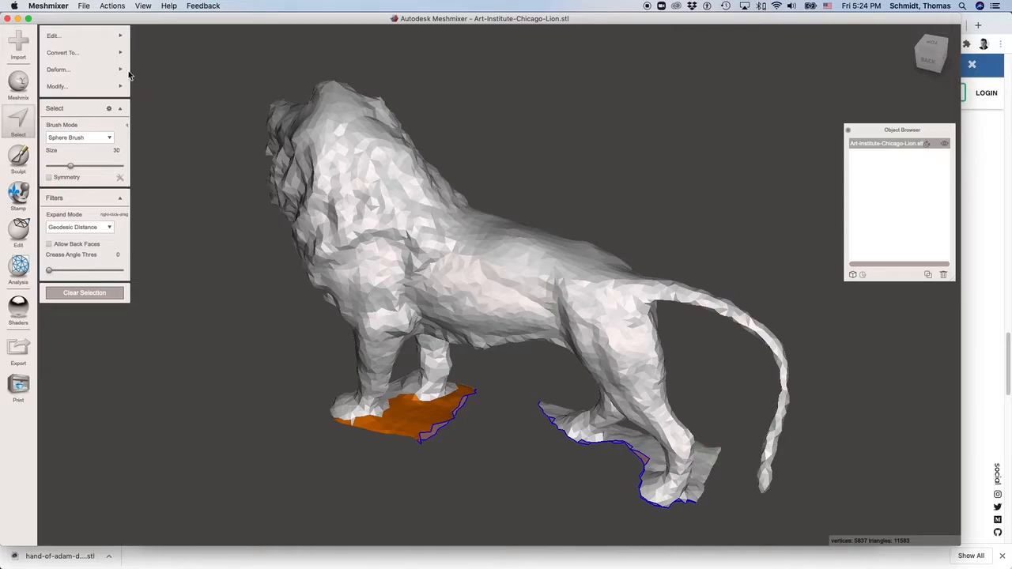
left_click(119, 35)
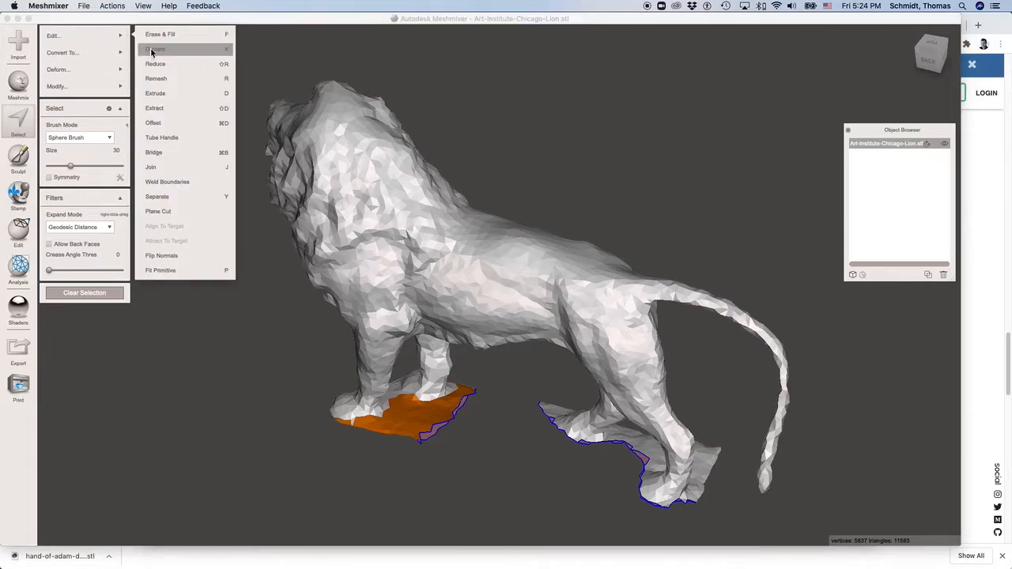
left_click(208, 50)
- Lasso-select and discard the leftover base sliver beside the front paw and the patch between the two front paws
right_click_drag(365, 430, 633, 395)
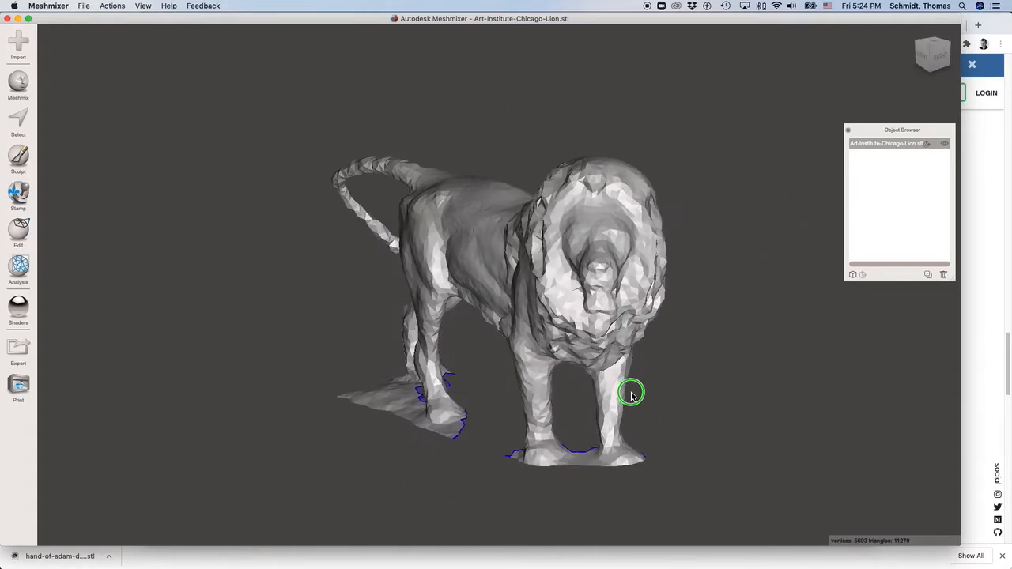
left_click(20, 123)
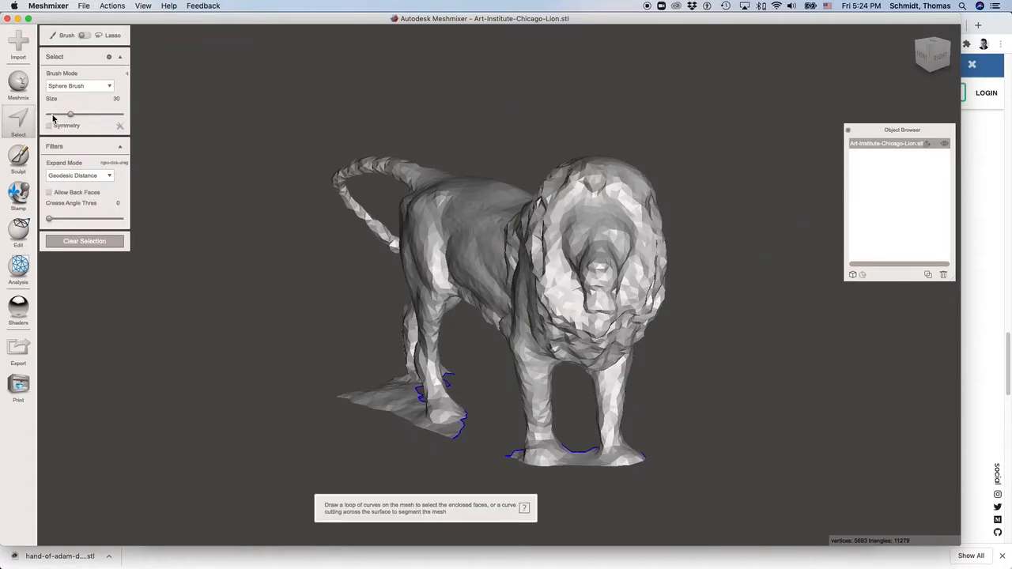
left_click(85, 35)
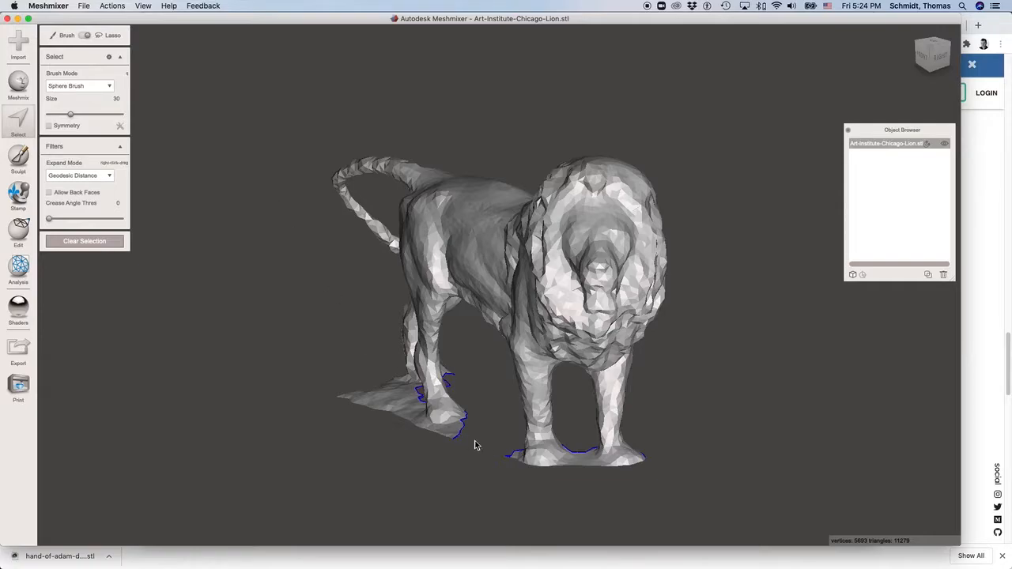
right_click_drag(505, 468, 533, 499)
mouse_move(533, 429)
left_mouse_down()
mouse_move(537, 446)
mouse_move(514, 472)
mouse_move(512, 429)
left_mouse_up()
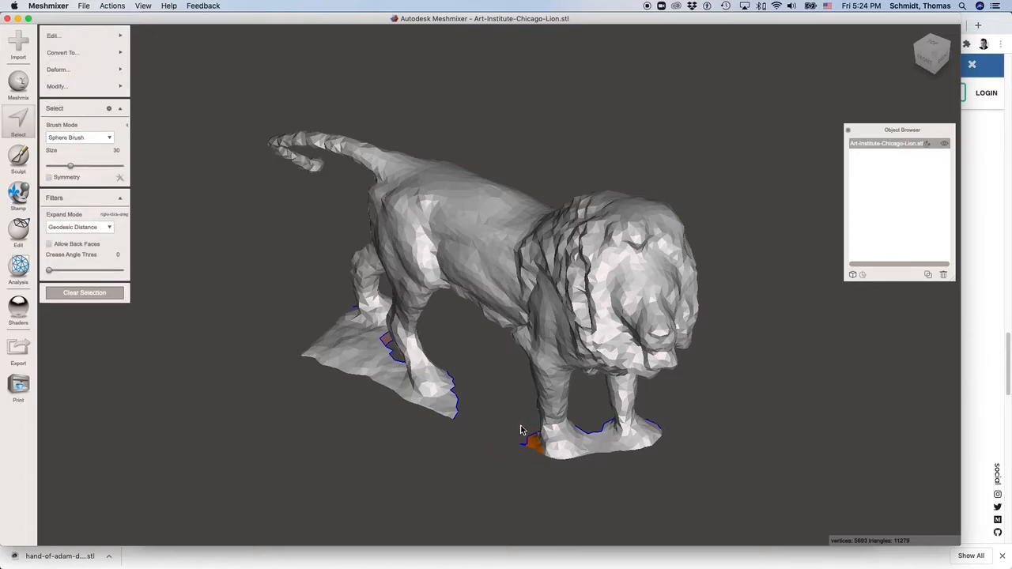
key("Delete")
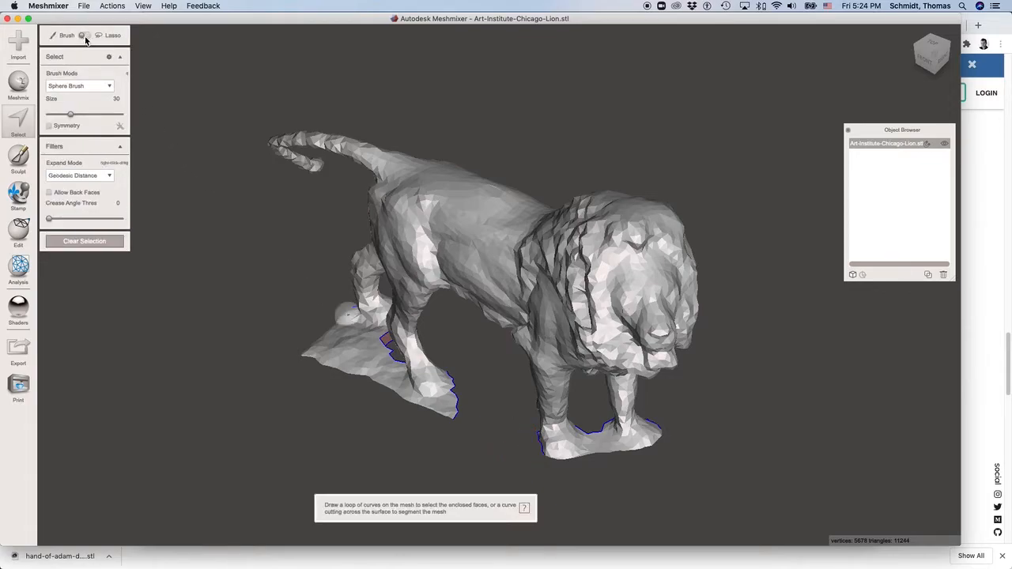
mouse_move(579, 425)
left_mouse_down()
mouse_move(581, 415)
mouse_move(596, 478)
mouse_move(634, 471)
mouse_move(641, 449)
mouse_move(589, 417)
left_mouse_up()
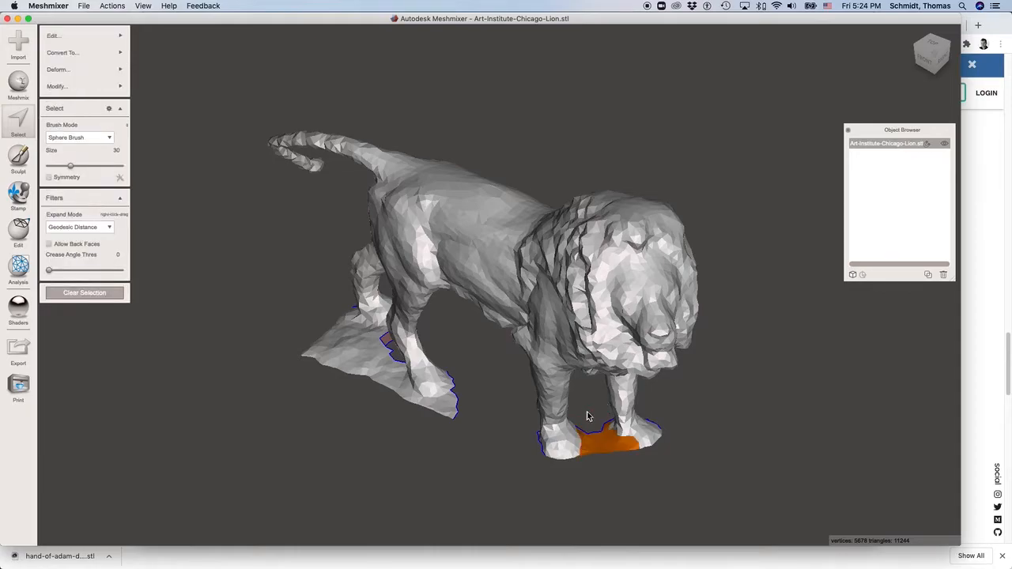
key("super+z")
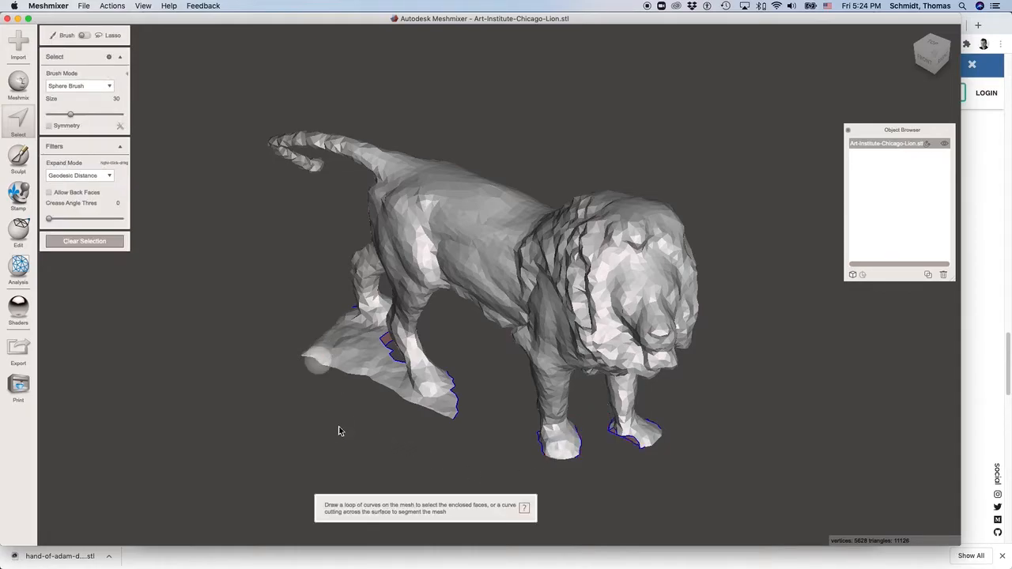
- Lasso-select the remaining base surface around the hind paws and discard it
right_click_drag(338, 427, 411, 425)
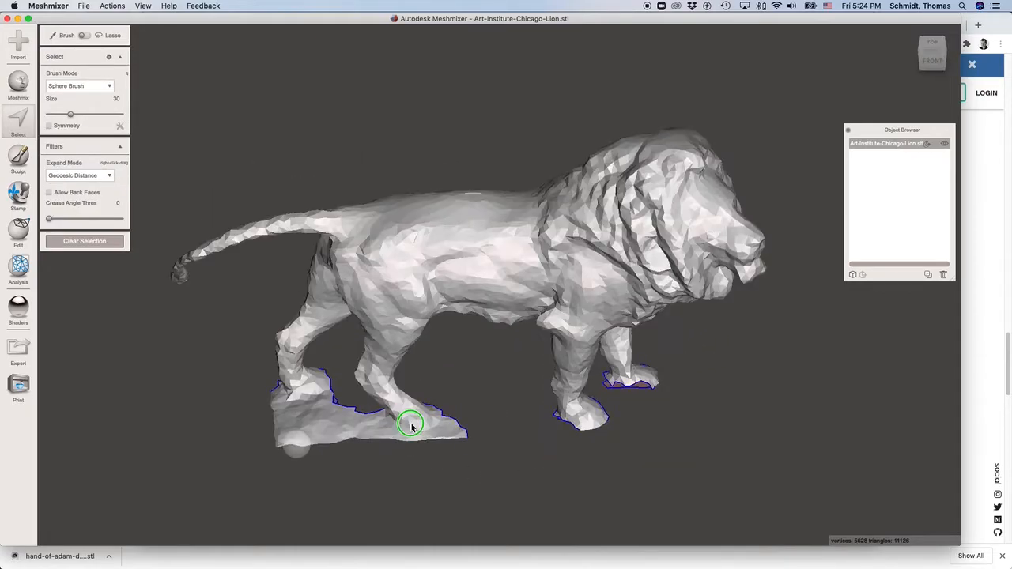
left_click(84, 35)
mouse_move(271, 383)
left_mouse_down()
mouse_move(292, 397)
mouse_move(343, 395)
mouse_move(410, 434)
mouse_move(470, 414)
mouse_move(442, 485)
mouse_move(227, 470)
mouse_move(226, 372)
mouse_move(238, 374)
left_mouse_up()
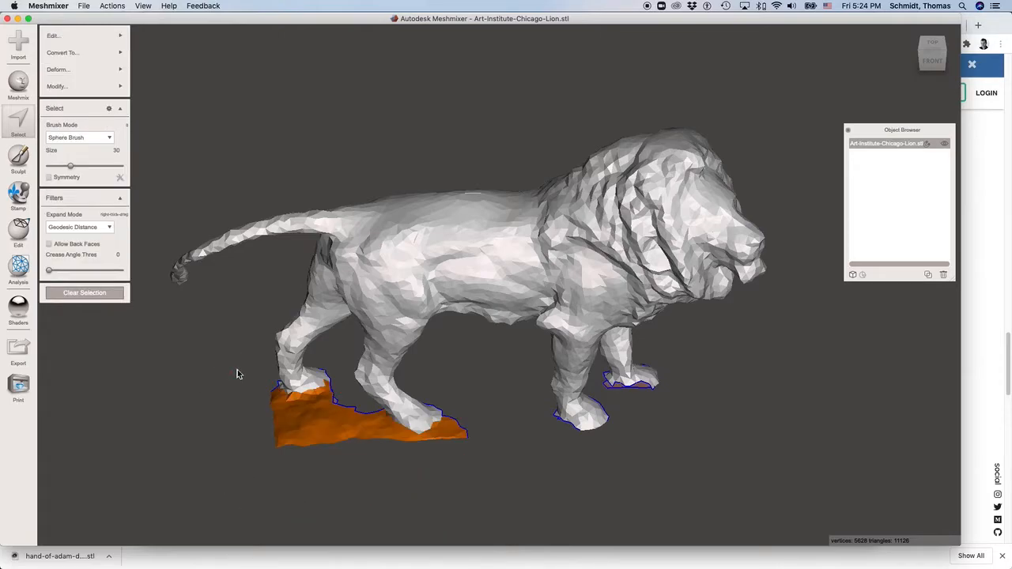
left_click(52, 35)
left_click(165, 50)
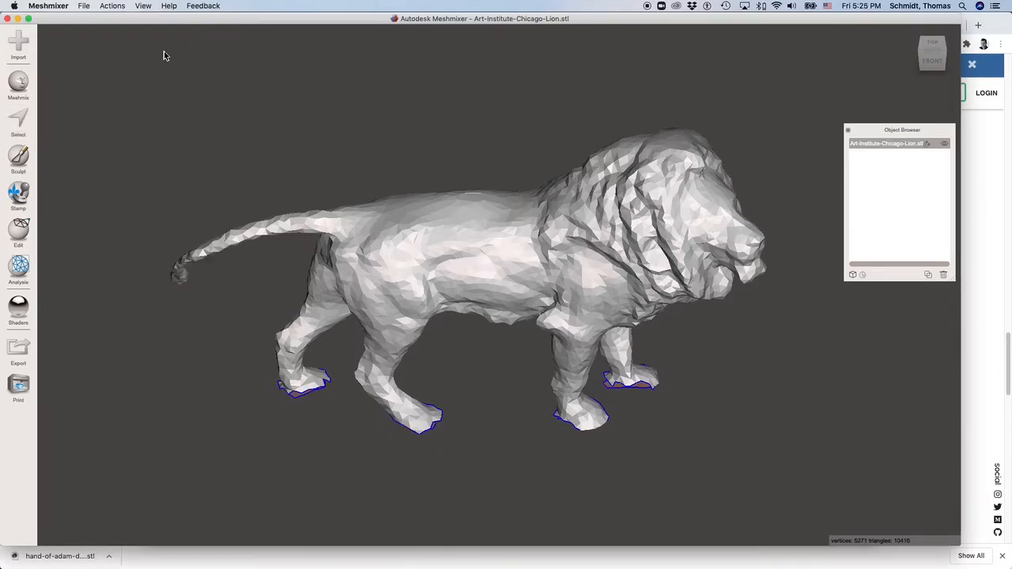
right_click_drag(338, 401, 154, 404)
right_click_drag(528, 421, 463, 361)
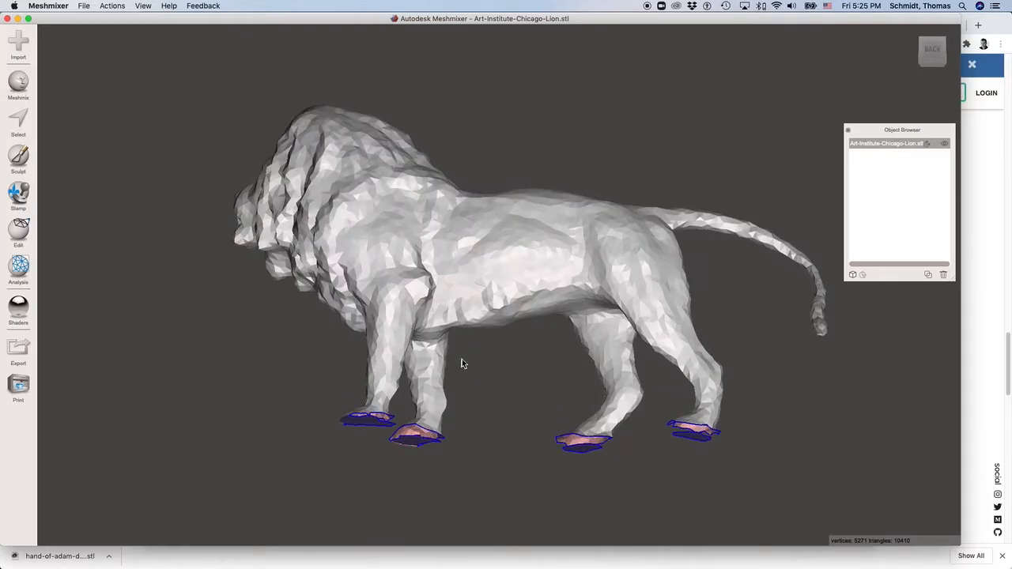
right_click_drag(605, 430, 534, 432)
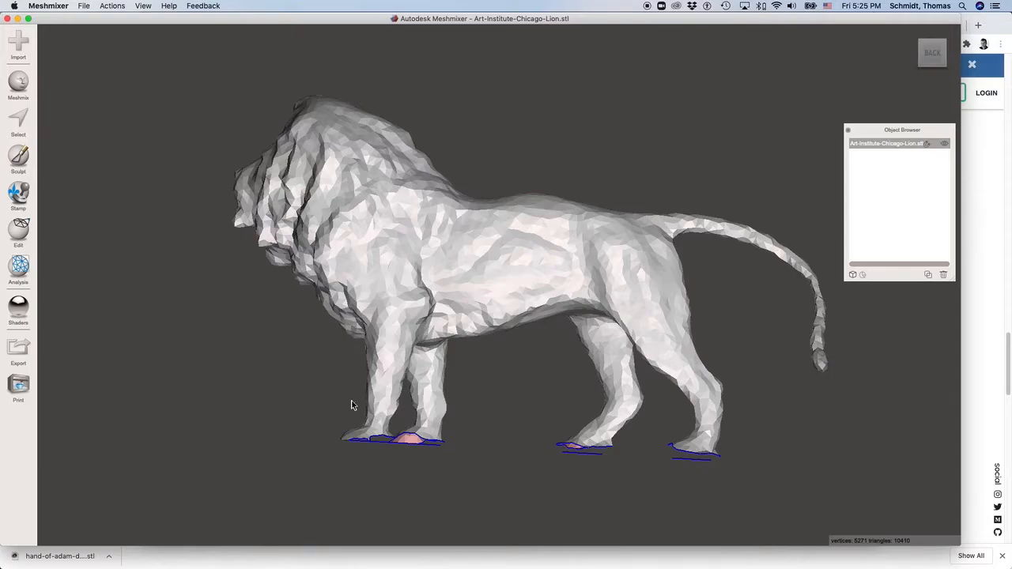
left_click(21, 231)
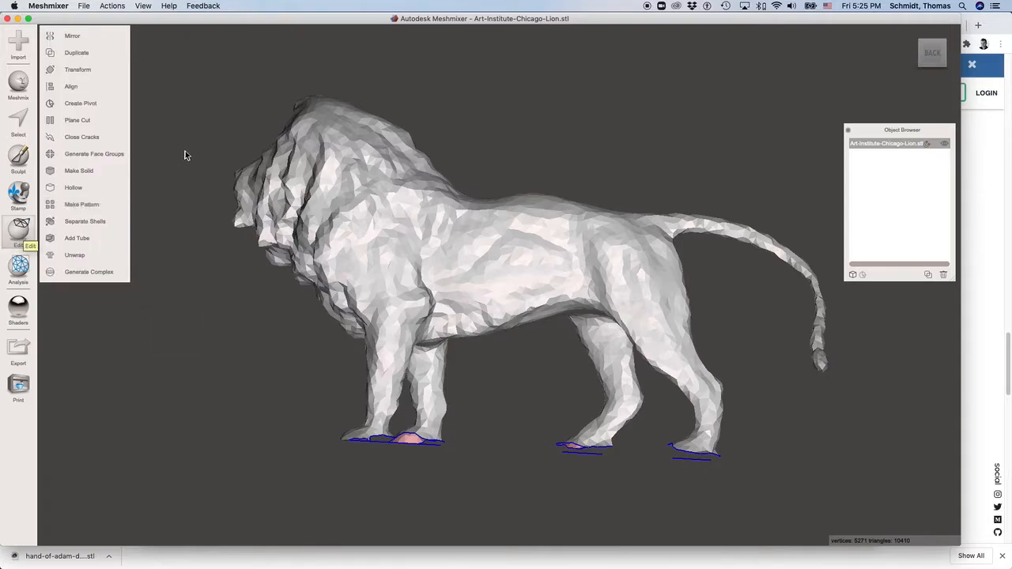
left_click(235, 124)
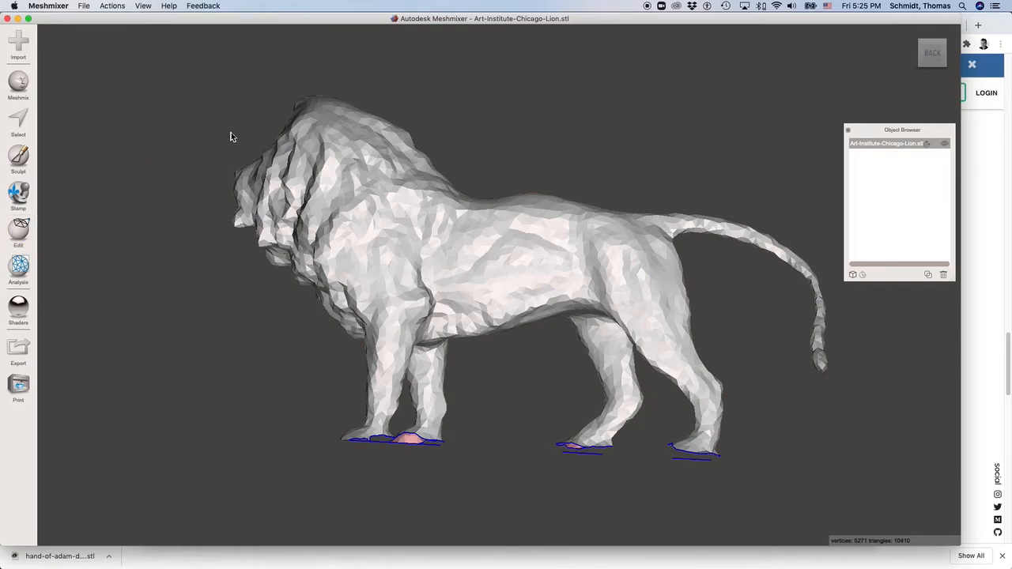
key("super+a")
left_click(102, 35)
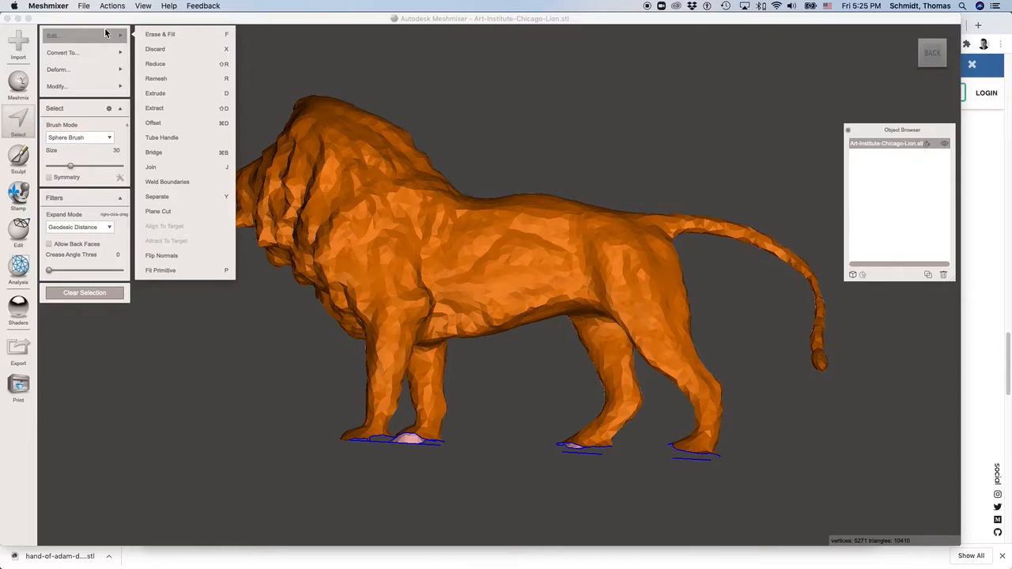
left_click(99, 89)
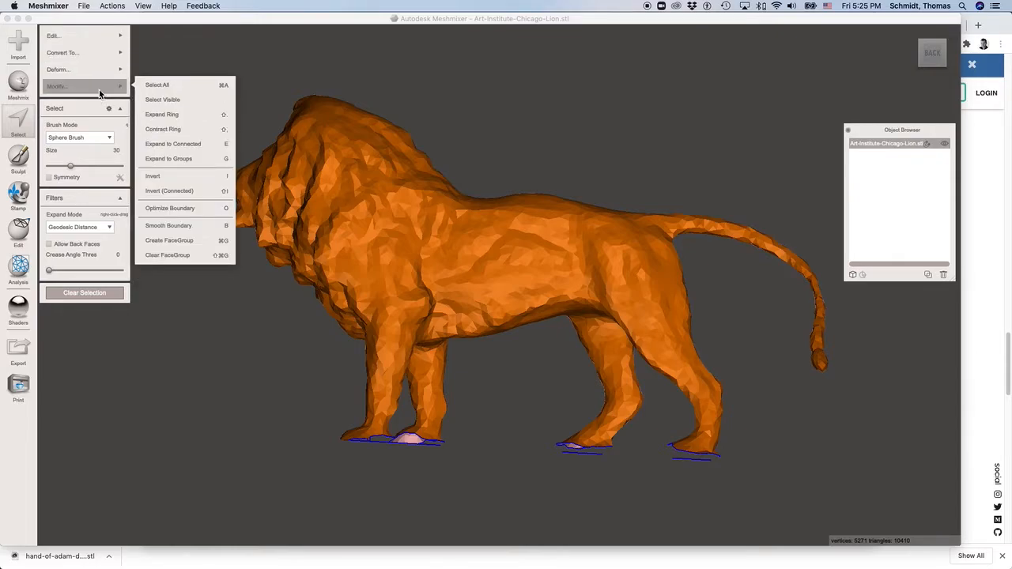
left_click(90, 37)
left_click(92, 50)
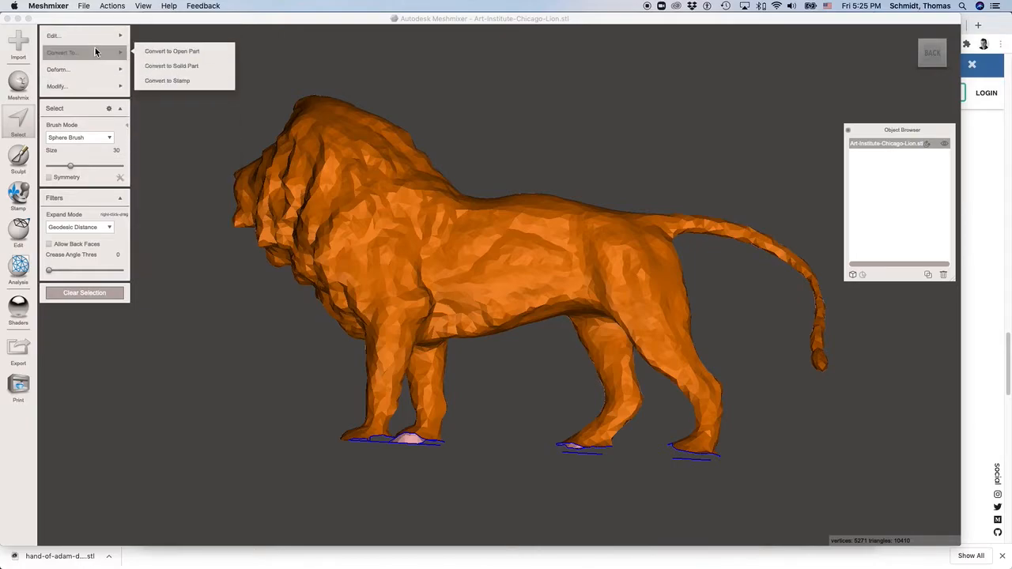
left_click(80, 86)
- Convert the lion into a closed solid mesh with Make Solid, keeping the Fast solid type, and accept it
left_click(19, 230)
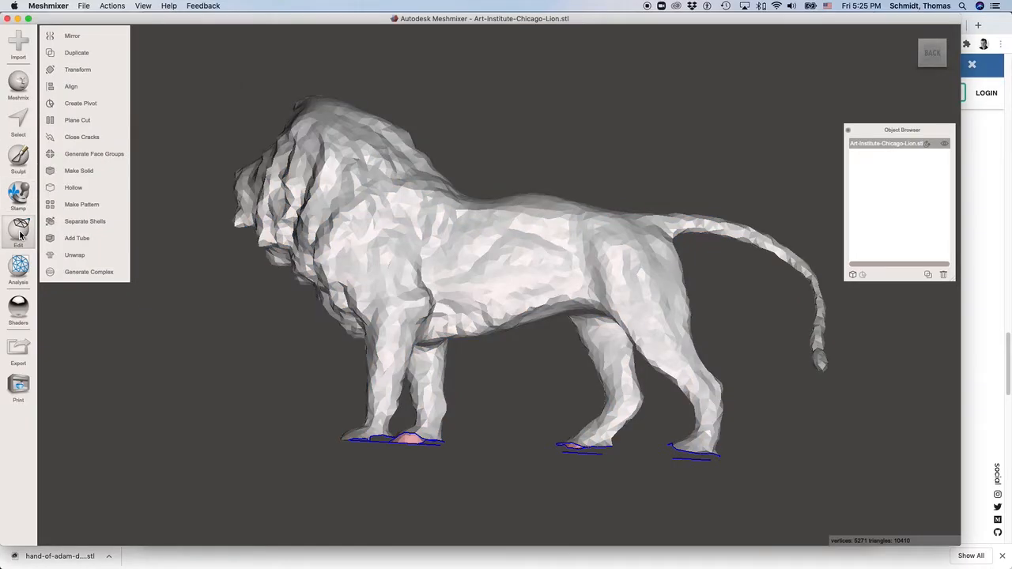
left_click(79, 172)
left_click(81, 174)
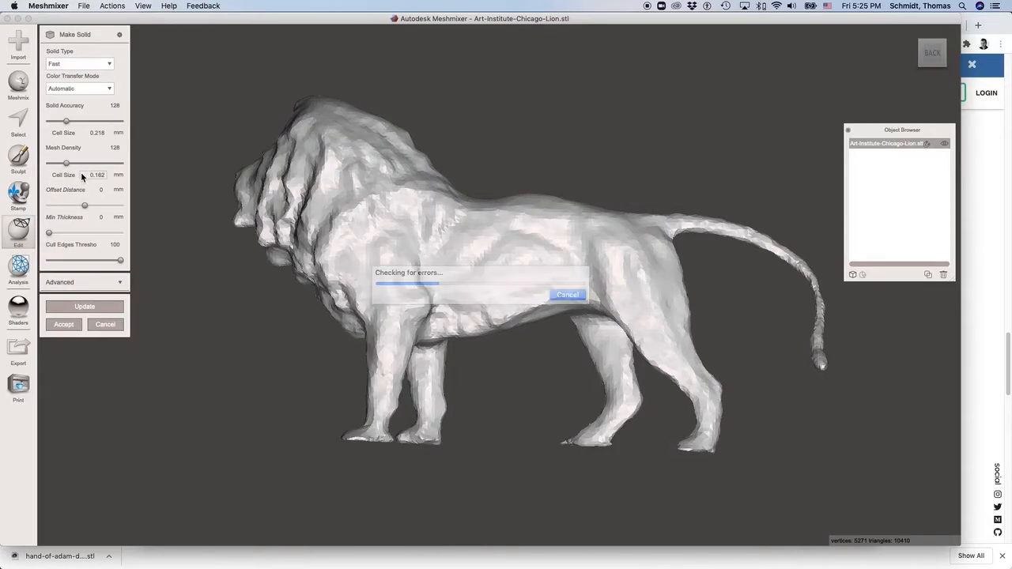
right_click_drag(320, 407, 356, 217)
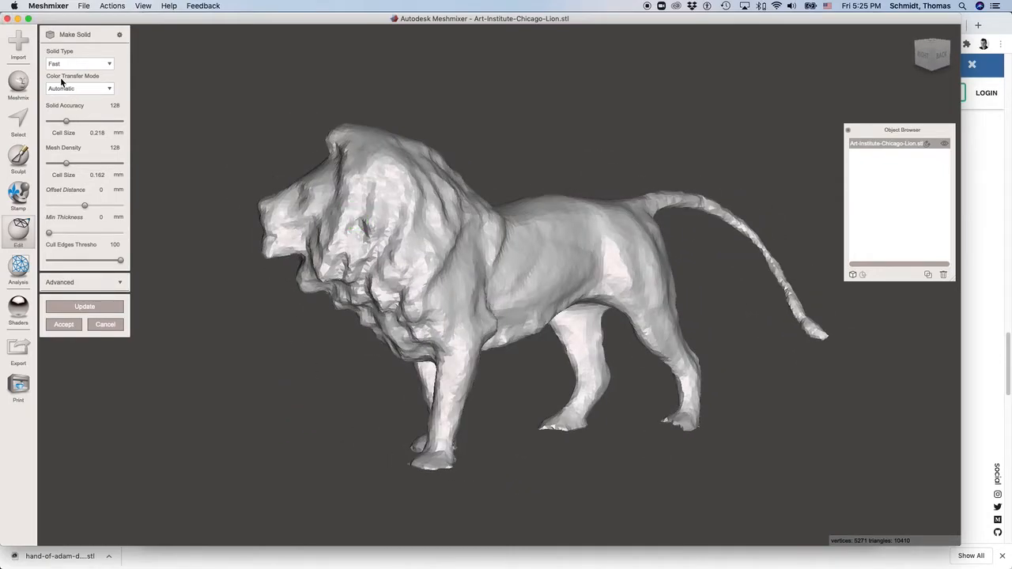
left_click(105, 67)
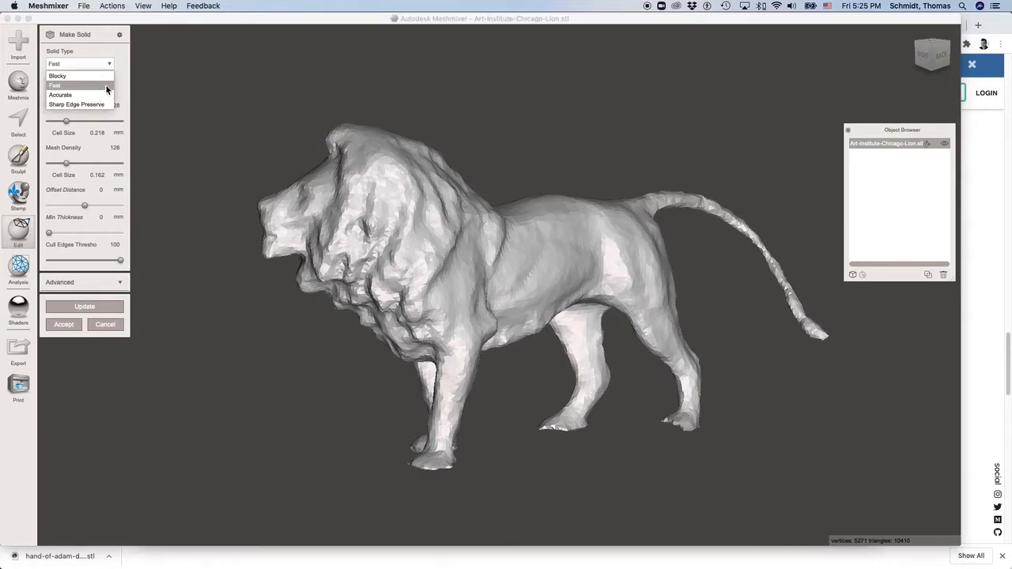
left_click(124, 82)
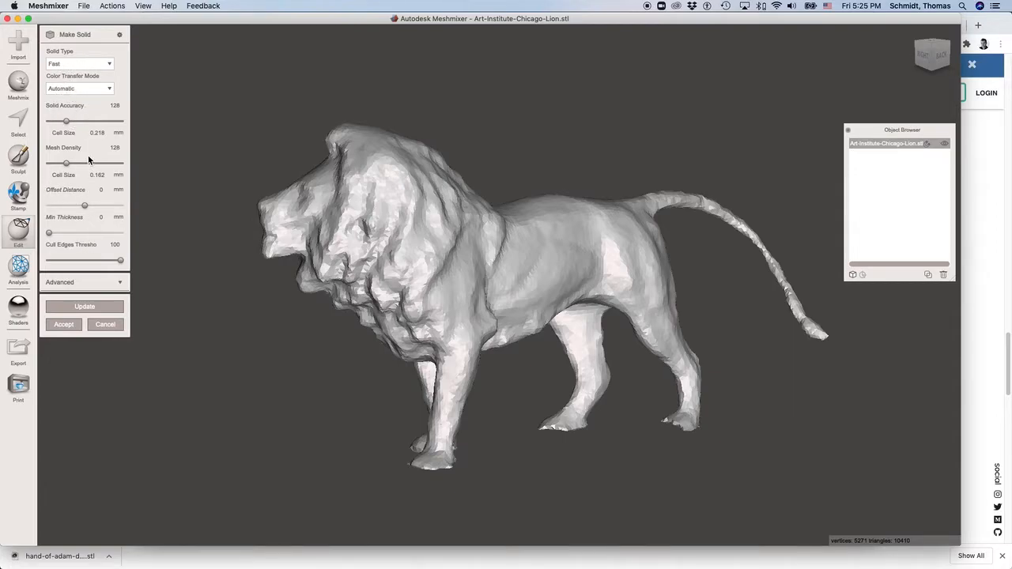
left_click(63, 325)
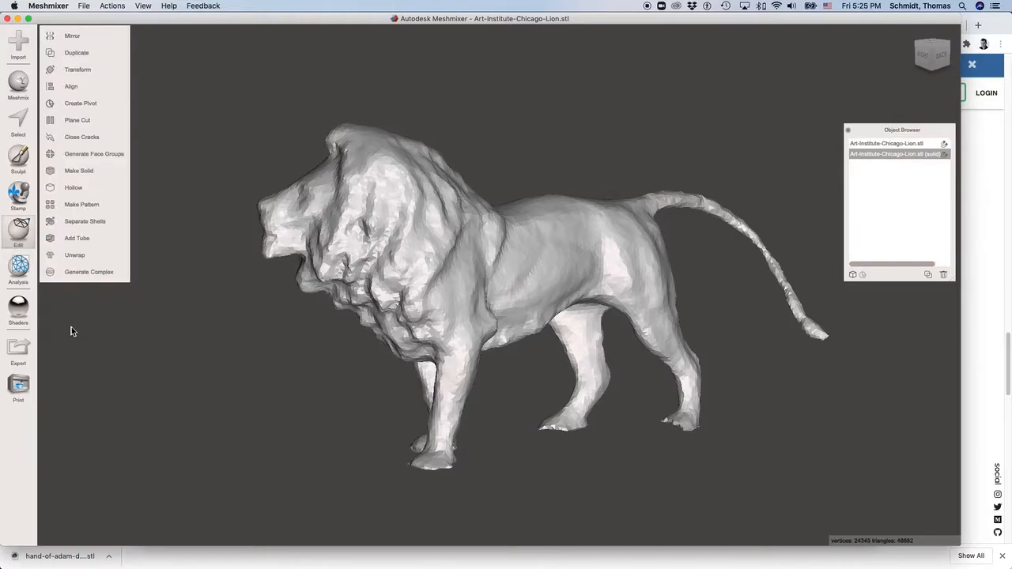
- Start importing another mesh and choose to append it to the current lion scene
right_click_drag(593, 508, 667, 390)
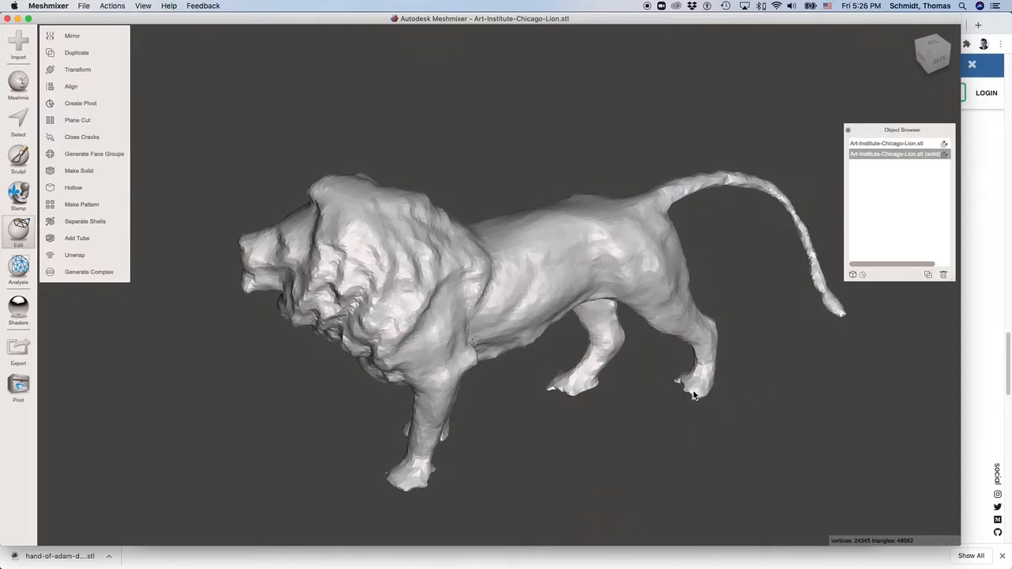
right_click_drag(691, 391, 611, 377)
right_click_drag(575, 331, 538, 388)
scroll(561, 403, "down", 3)
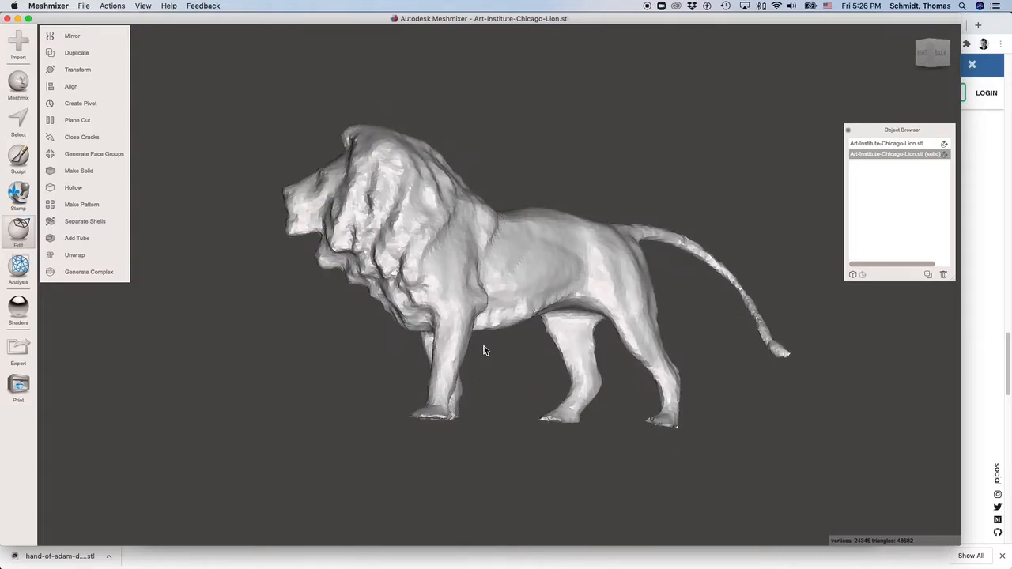
left_click(83, 7)
left_click(110, 66)
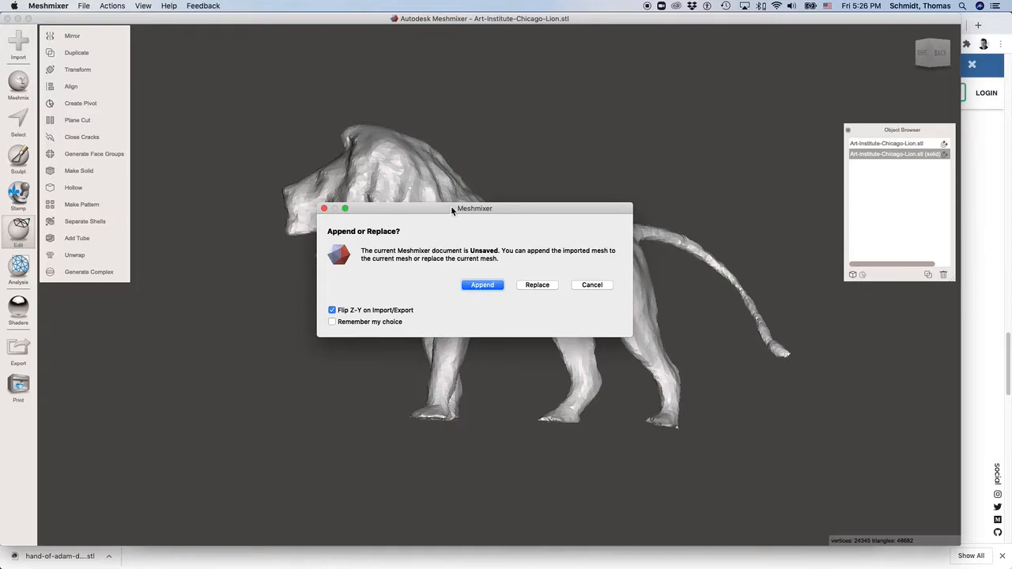
left_click_drag(465, 210, 450, 174)
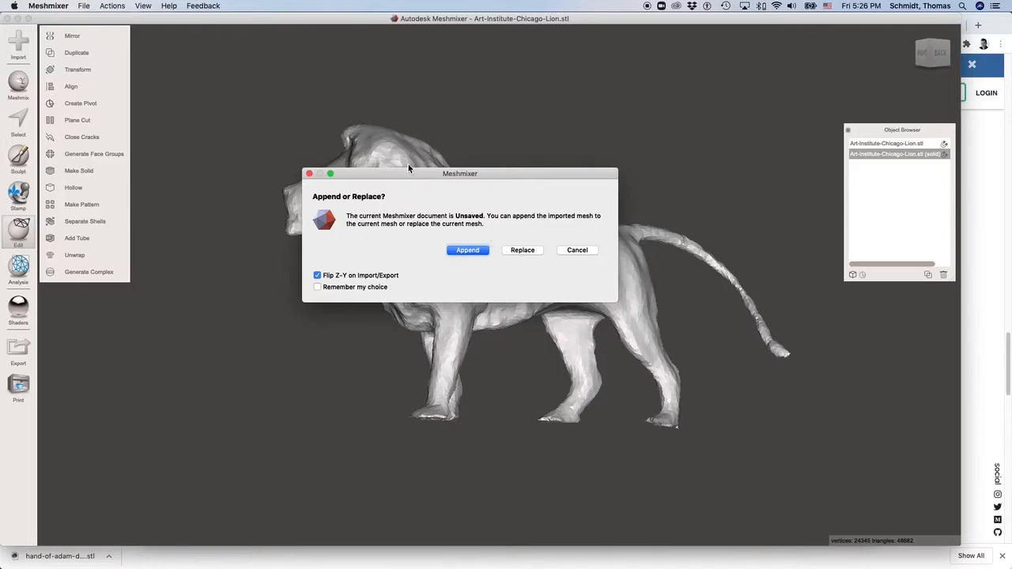
left_click(474, 253)
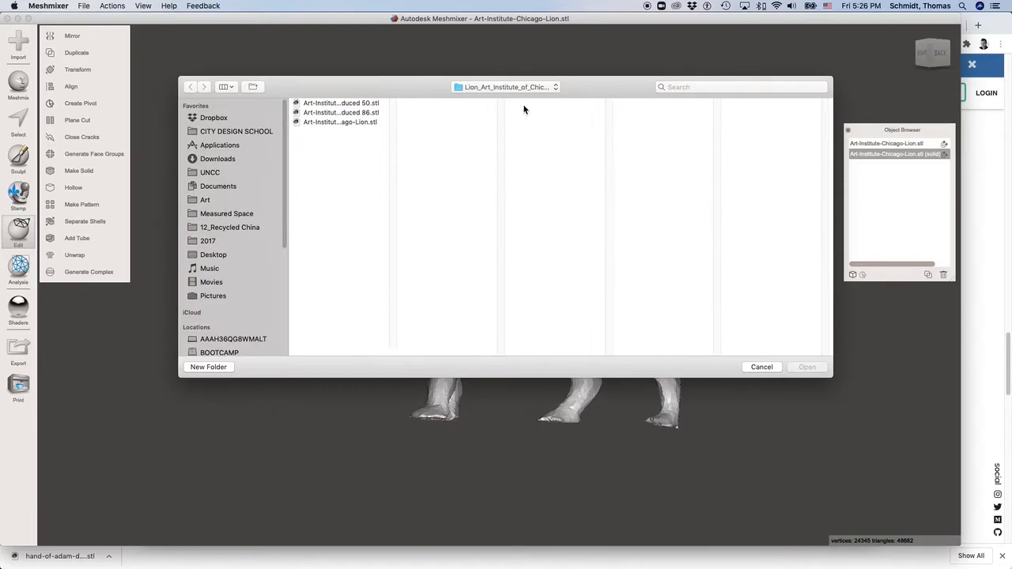
- Import hand-of-adam-detail-1.stl from the Misc Downloads folder and let its size be repaired automatically to suit the scene
left_click(553, 87)
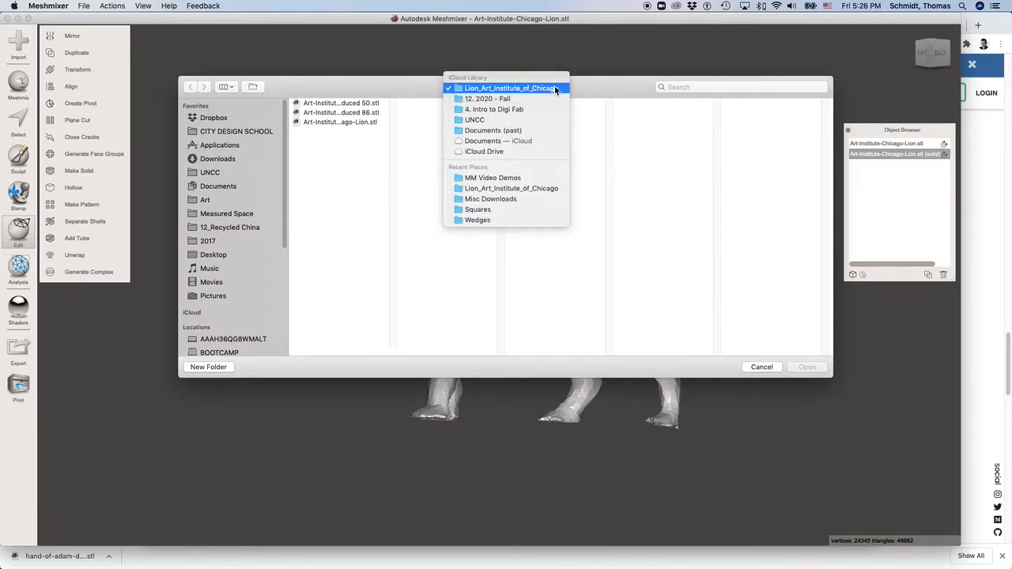
left_click(544, 199)
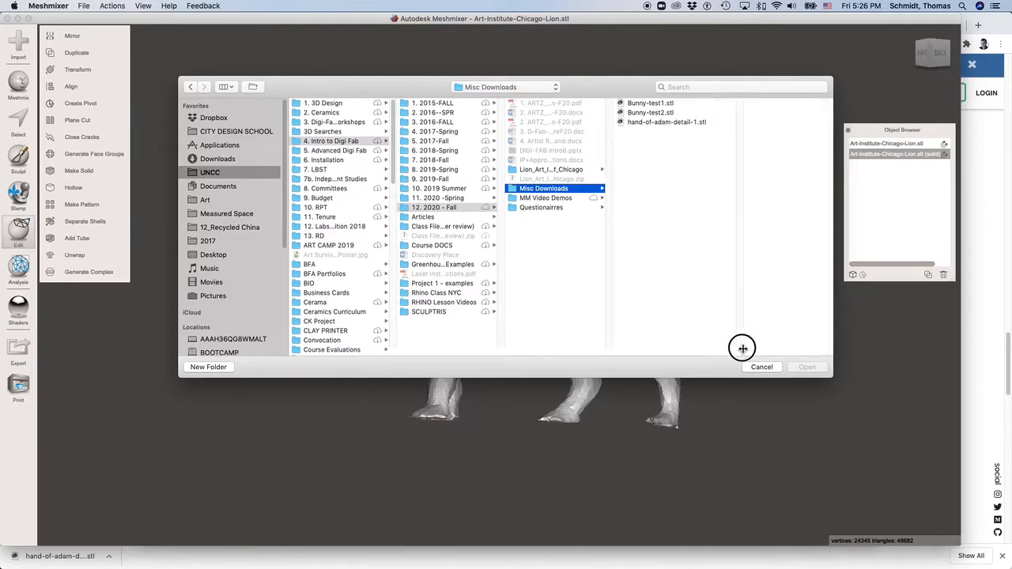
left_click(656, 123)
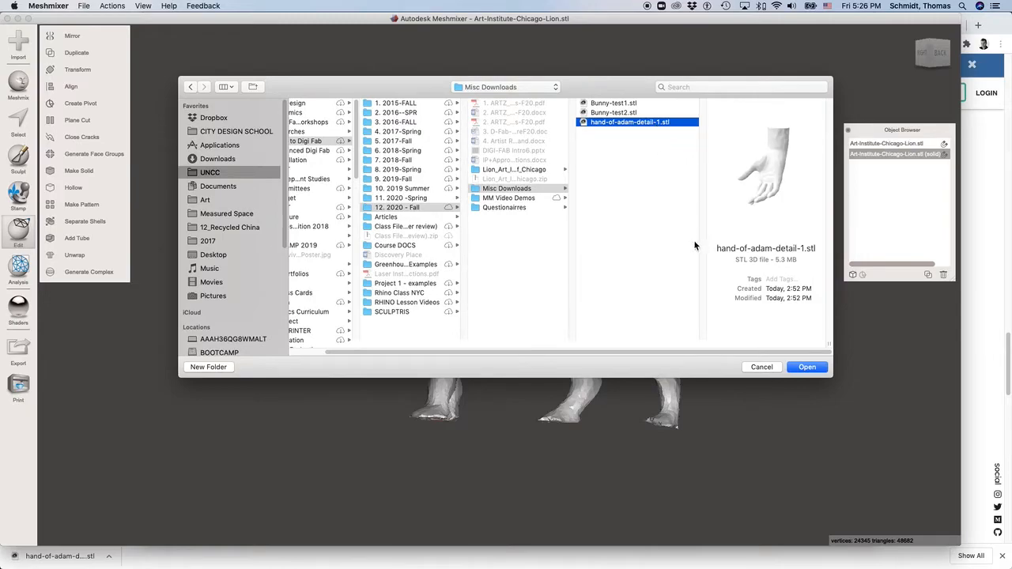
left_click(808, 369)
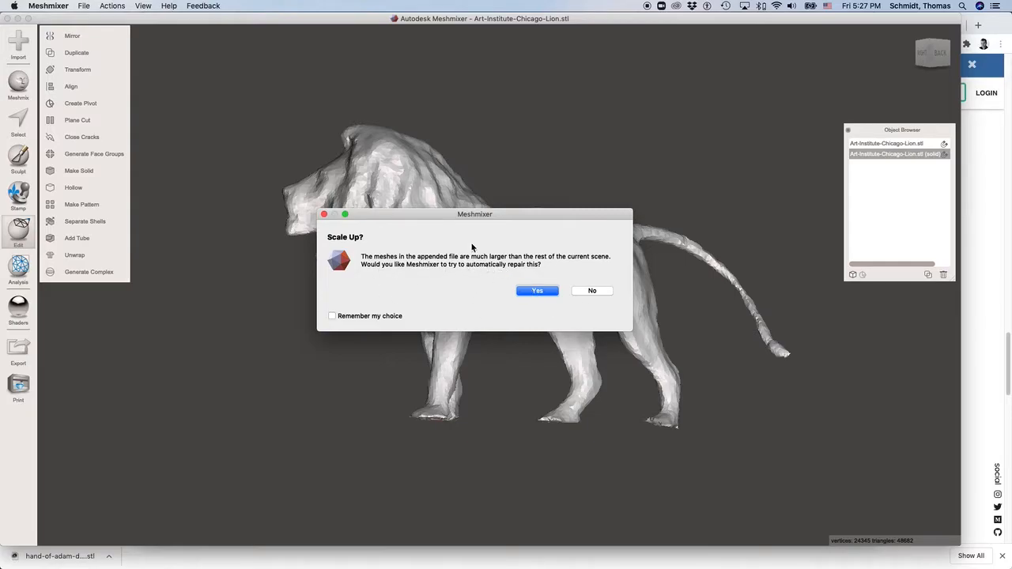
left_click(536, 294)
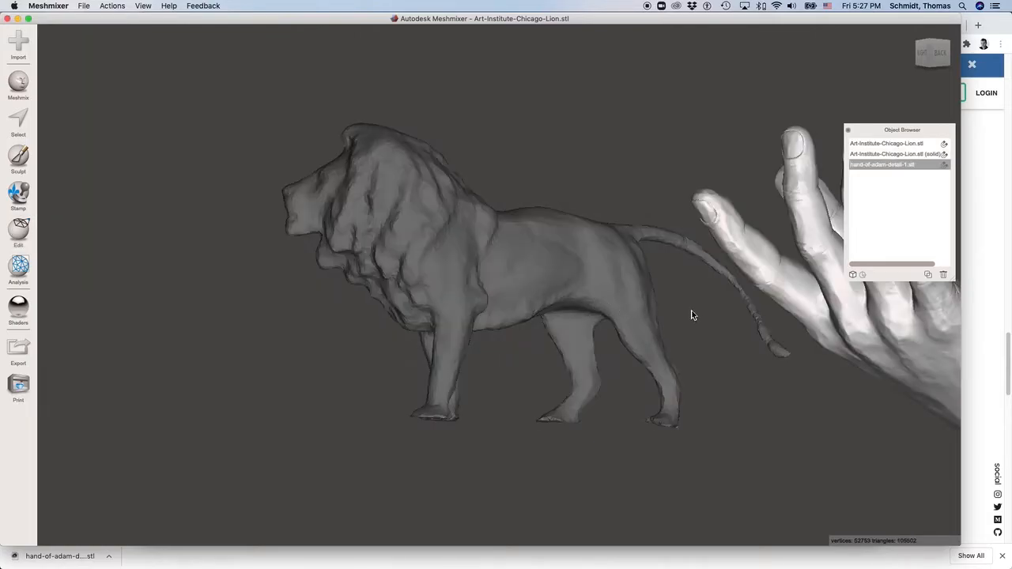
- Transform the hand, moving it about 47 mm along Z past the lion and scaling it uniformly to about 1.45
scroll(697, 332, "down", 3)
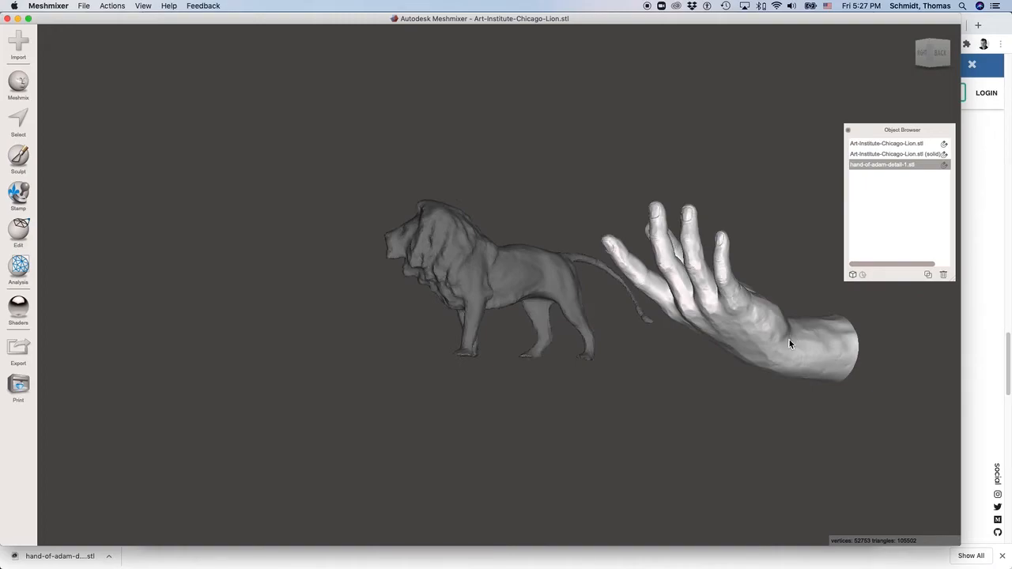
key("t")
right_click_drag(790, 339, 708, 266)
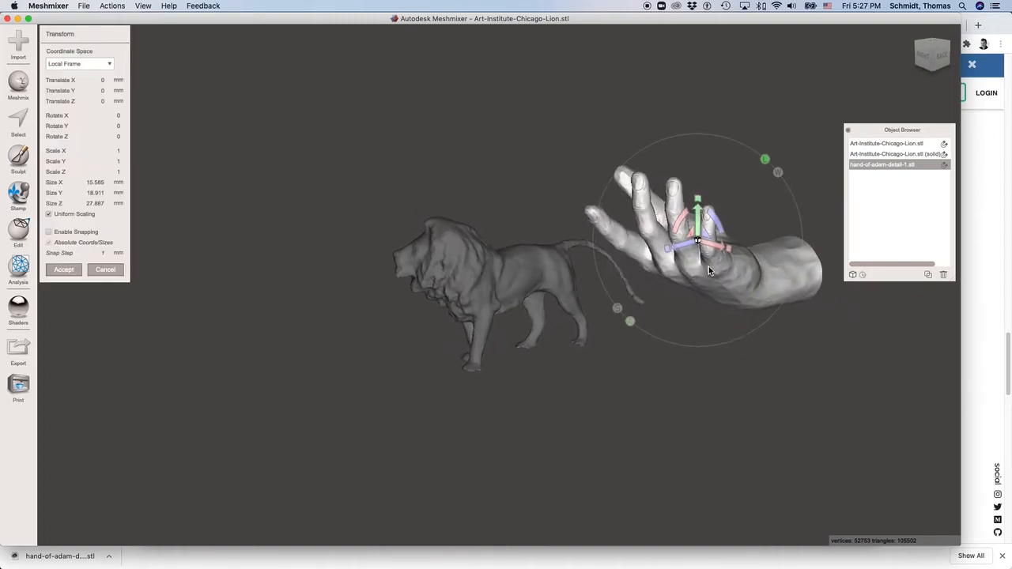
left_click_drag(680, 247, 348, 303)
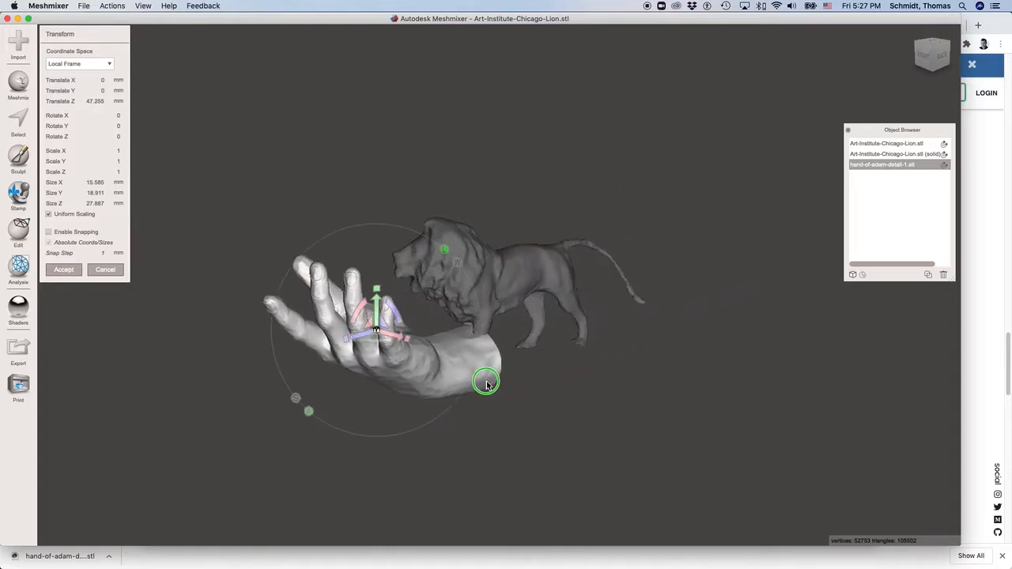
right_click_drag(485, 385, 445, 389)
left_click_drag(331, 319, 301, 171)
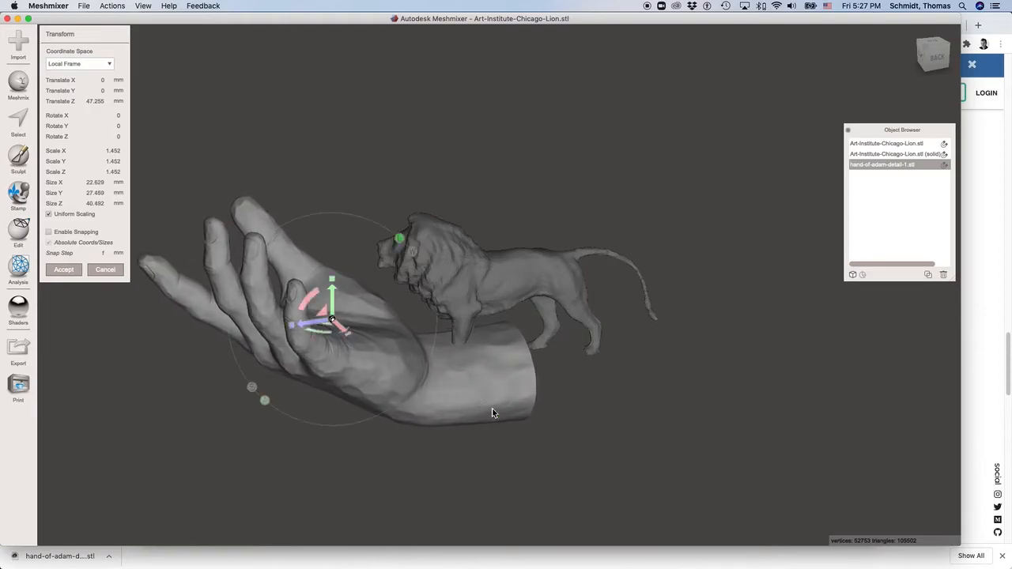
- Tilt the hand about 14 degrees around X and shift it under the lion, to about Y -5.9 mm and Z 28 mm
right_click_drag(492, 408, 459, 436)
left_click_drag(285, 296, 396, 349)
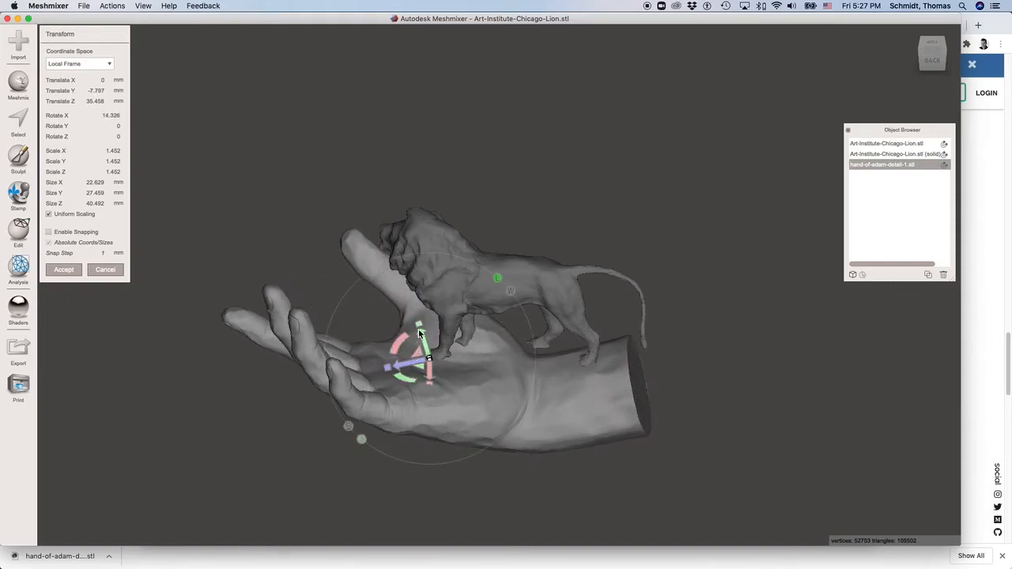
left_click_drag(399, 369, 474, 342)
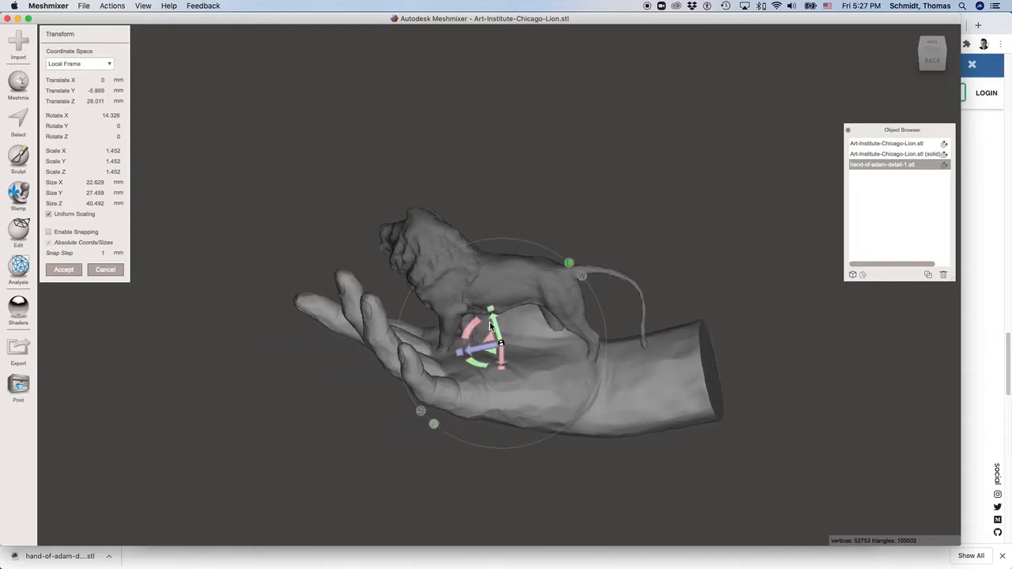
- Scale the hand uniformly to about 2.1, adjust its tilt to about 11 degrees and height to about Y -7.9 mm, and accept the transform
left_click_drag(501, 344, 481, 217)
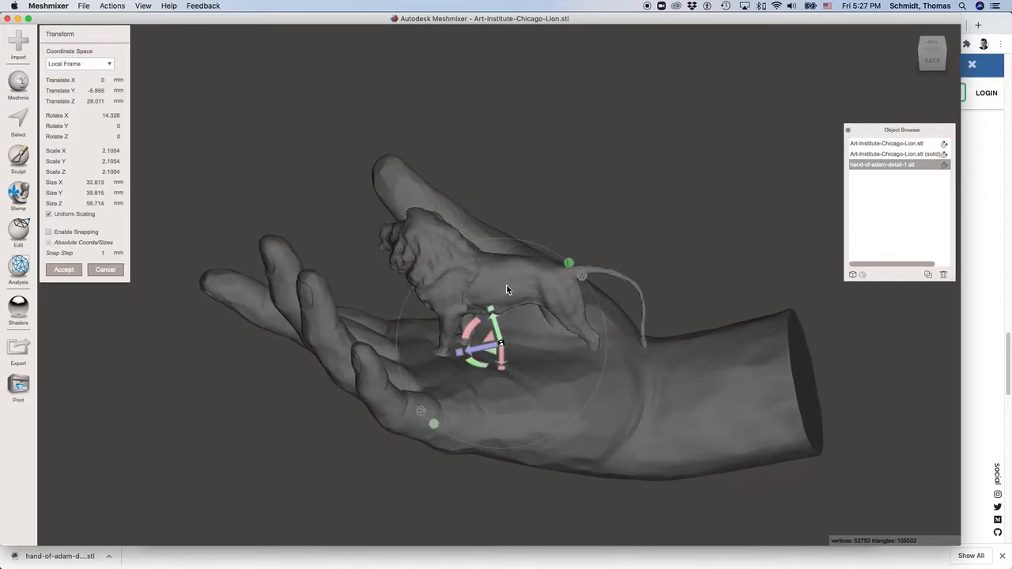
left_click_drag(495, 324, 476, 346)
right_click_drag(510, 402, 513, 372)
left_click_drag(503, 350, 501, 345)
right_click_drag(518, 391, 461, 432)
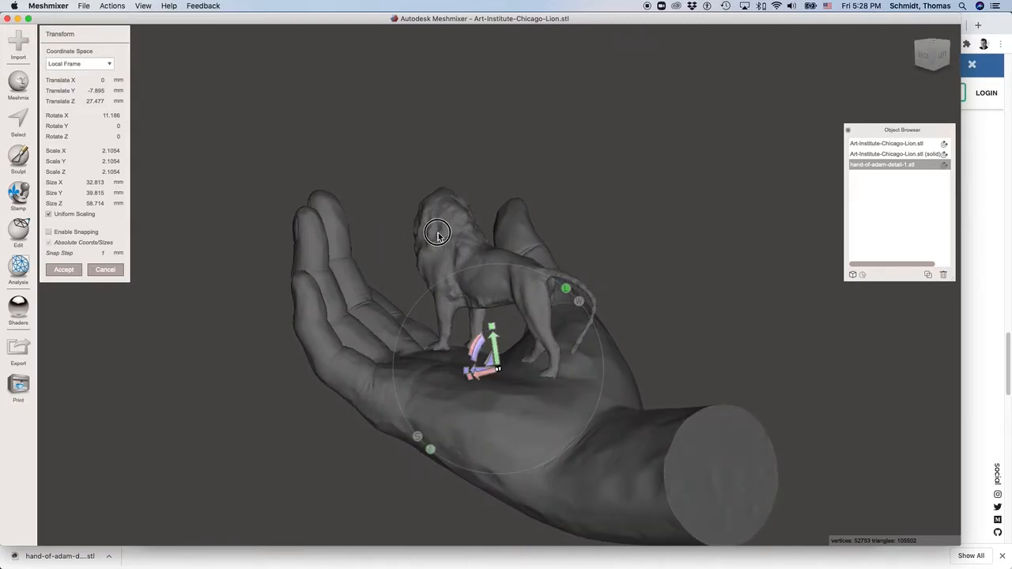
left_click(67, 269)
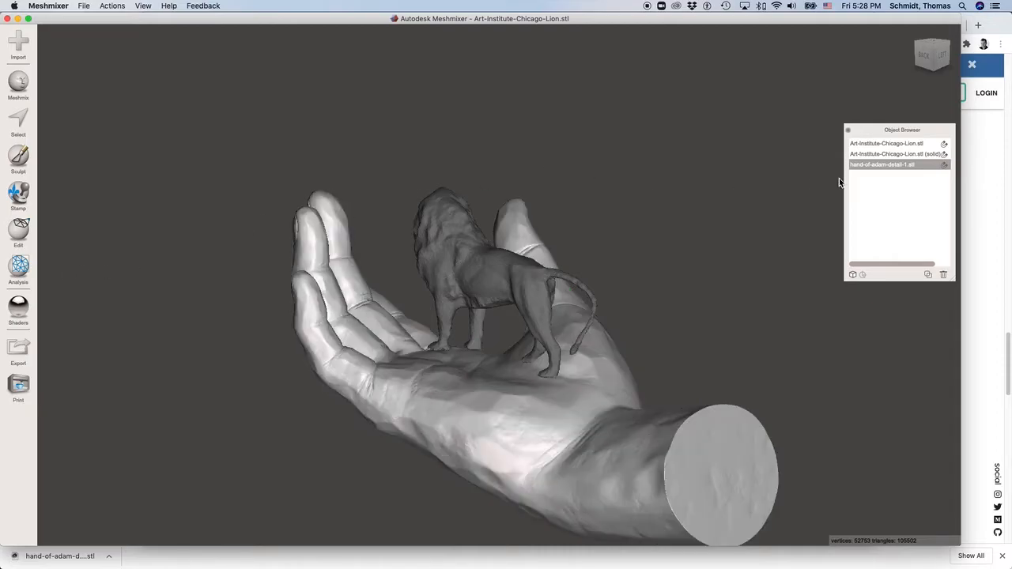
- Transform the solid lion, lowering it about 0.7 mm toward the palm and scaling it uniformly to 0.79
left_click(488, 274)
right_click_drag(650, 223, 619, 222)
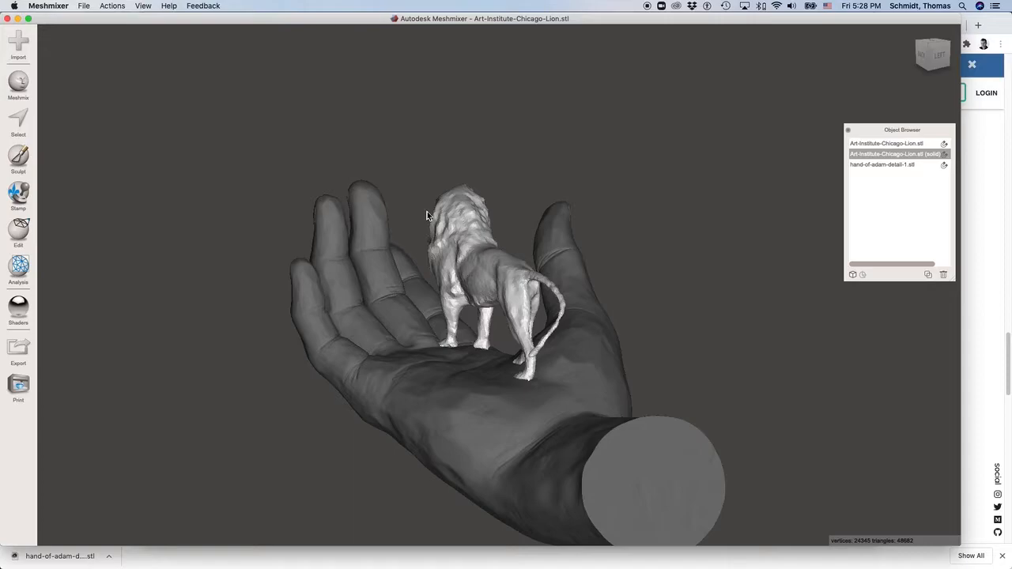
key("t")
left_click_drag(499, 260, 498, 268)
right_click_drag(623, 310, 485, 311)
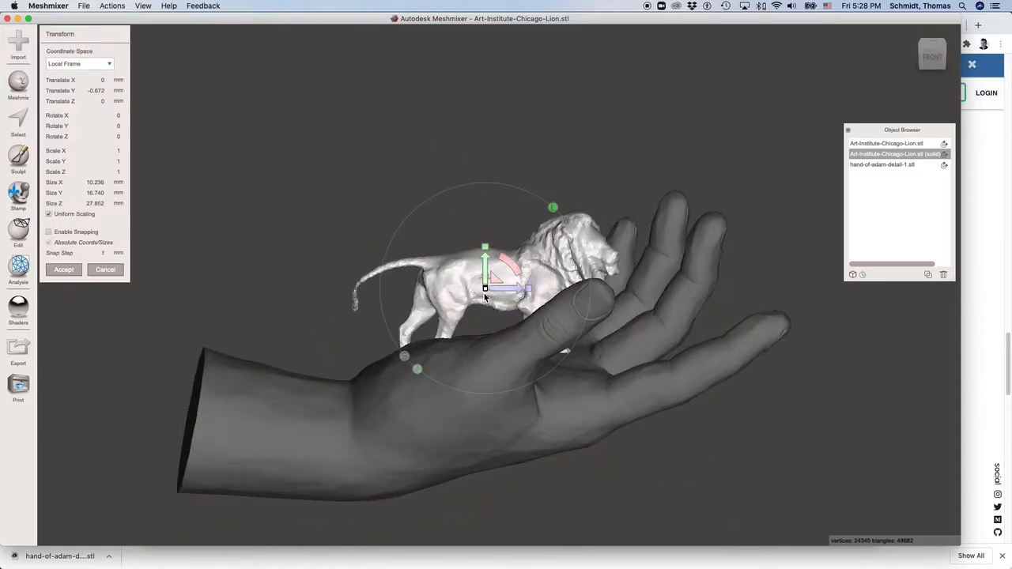
left_click_drag(485, 291, 498, 361)
right_click_drag(498, 360, 767, 341)
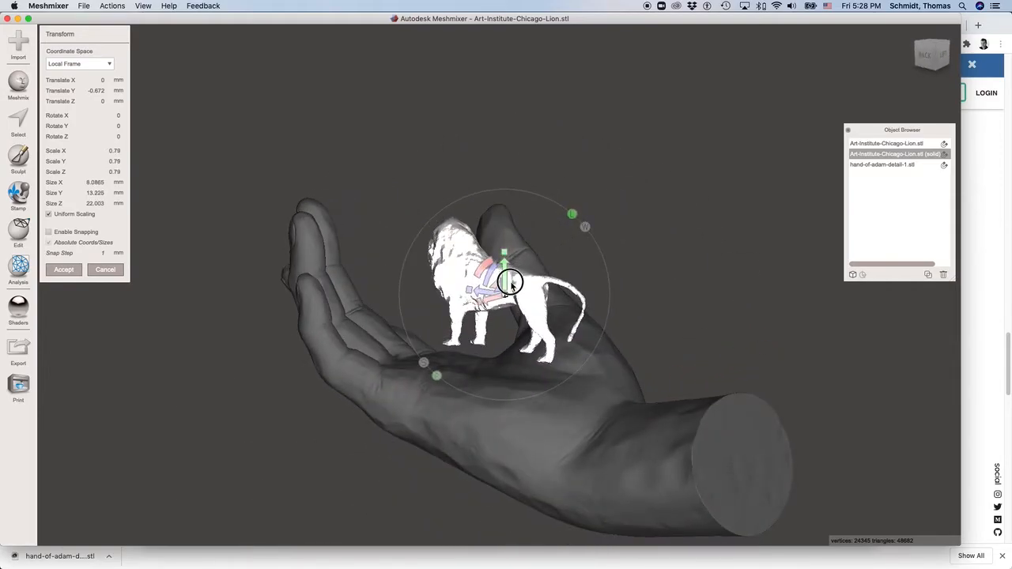
- Move the lion onto the palm, to about X 2.4 mm and Y -2.5 mm
left_click_drag(506, 270, 502, 289)
right_click_drag(503, 286, 528, 377)
left_click_drag(481, 292, 502, 300)
right_click_drag(576, 379, 543, 369)
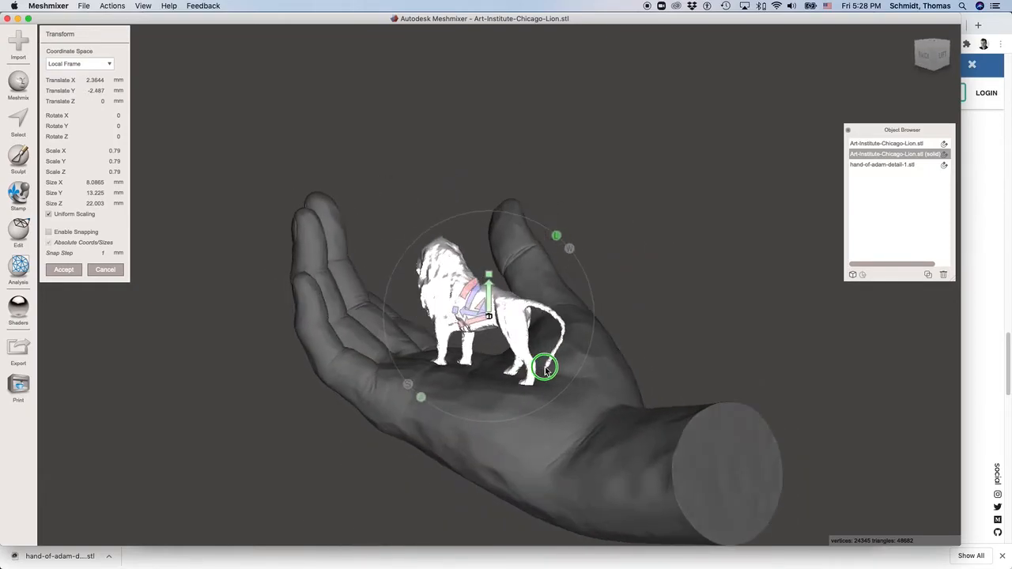
- Rotate the lion about 2.1 degrees around X and 1.2 degrees around Z to seat its paws on the palm, and accept the transform
scroll(473, 463, "up", 3)
mouse_move(472, 463)
right_mouse_down()
mouse_move(504, 470)
mouse_move(547, 511)
mouse_move(497, 496)
mouse_move(468, 444)
mouse_move(472, 458)
right_mouse_up()
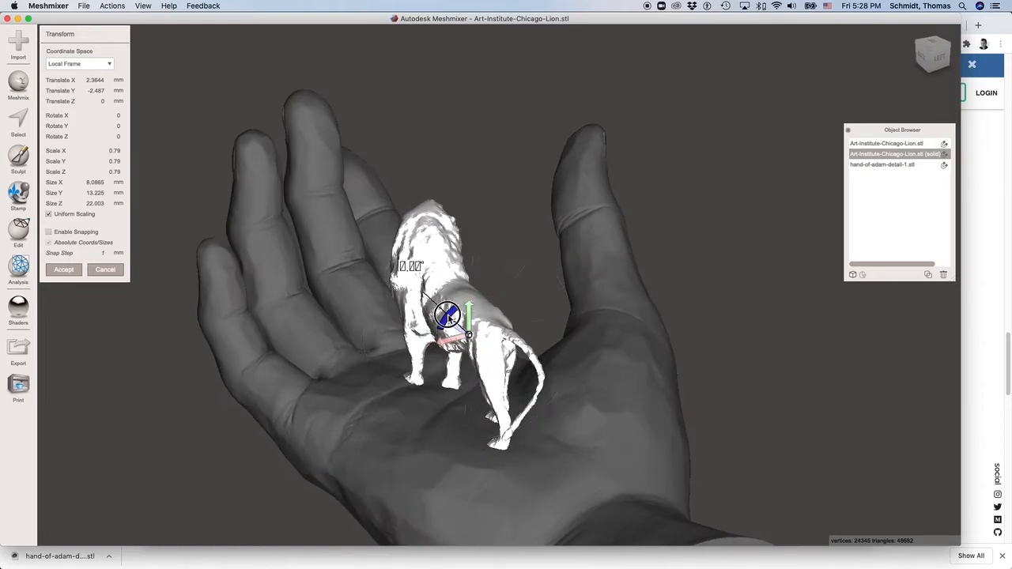
left_click_drag(448, 316, 449, 314)
right_click_drag(439, 355, 527, 390)
left_click_drag(488, 323, 487, 321)
right_click_drag(544, 448, 620, 408)
right_click_drag(801, 440, 786, 444)
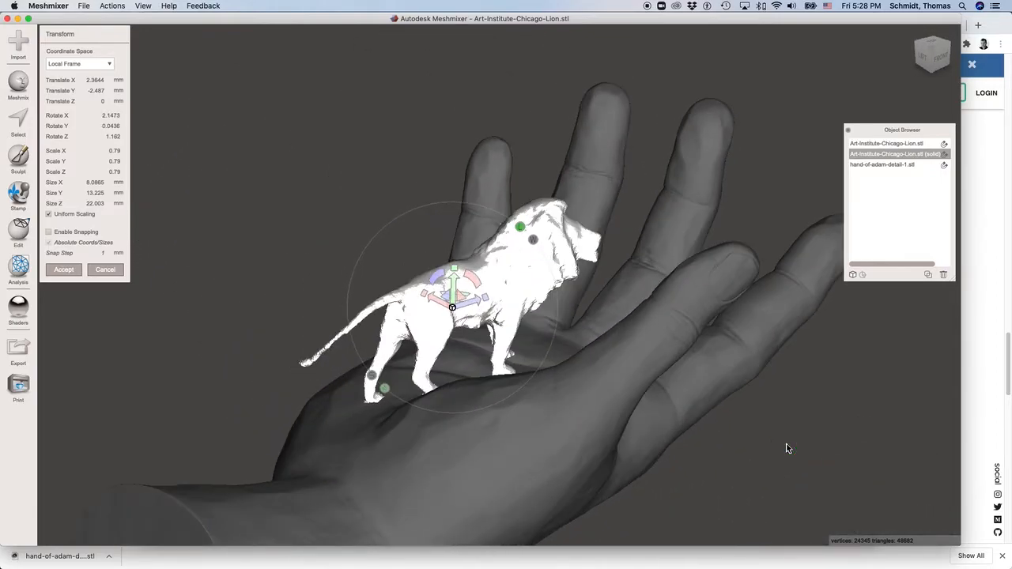
left_click(64, 272)
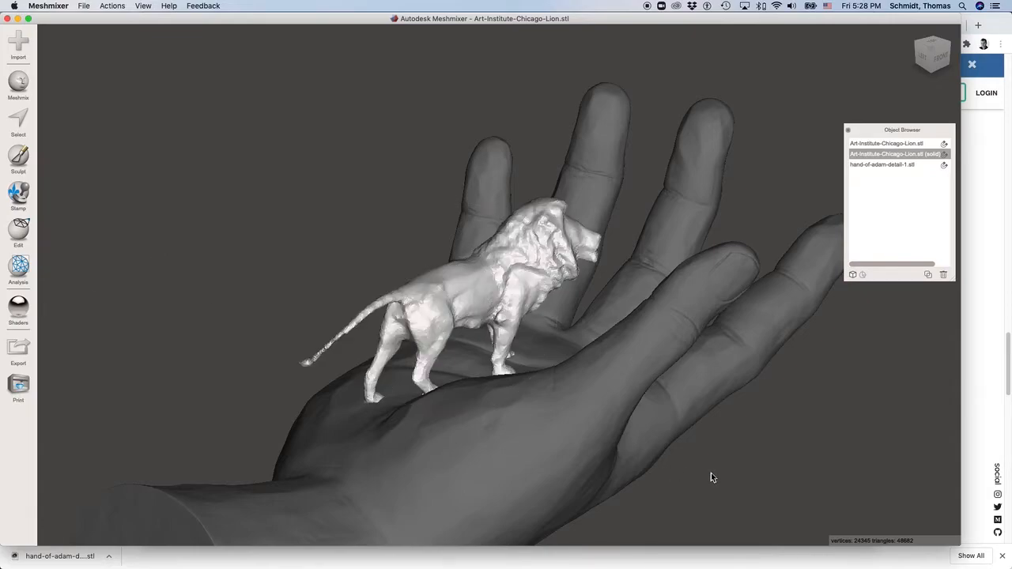
- Save the lion-and-hand composition as AutobiographicalCluster-Backup in the 12. 2020 - Fall folder
right_click_drag(704, 475, 735, 470)
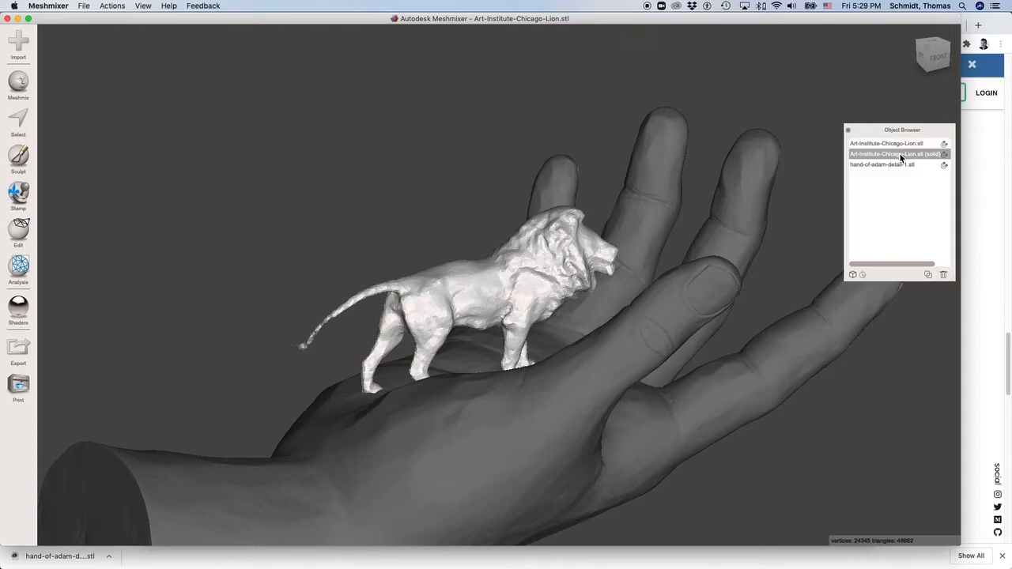
right_click_drag(436, 395, 598, 389)
right_click_drag(596, 388, 589, 387)
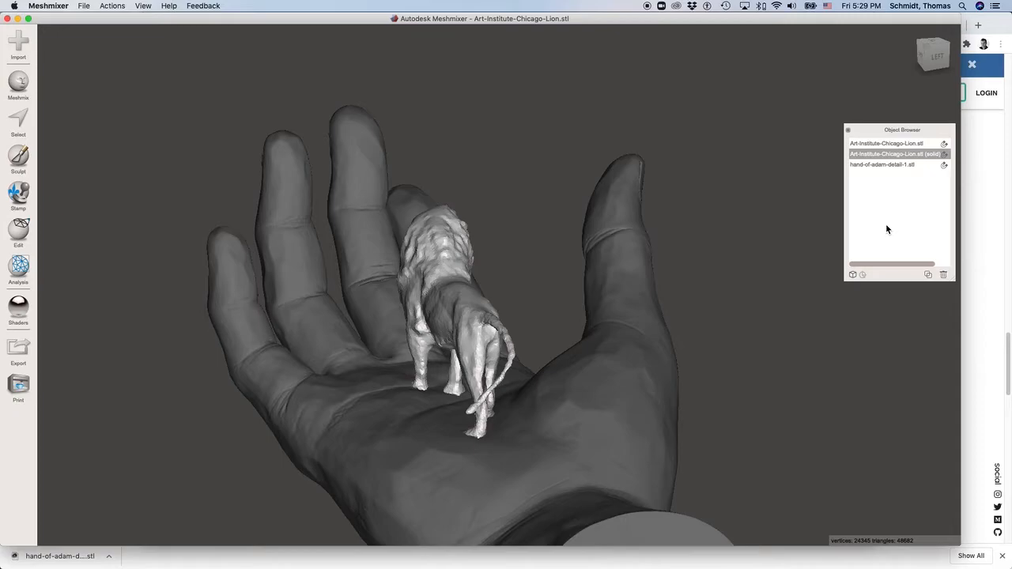
left_click(83, 6)
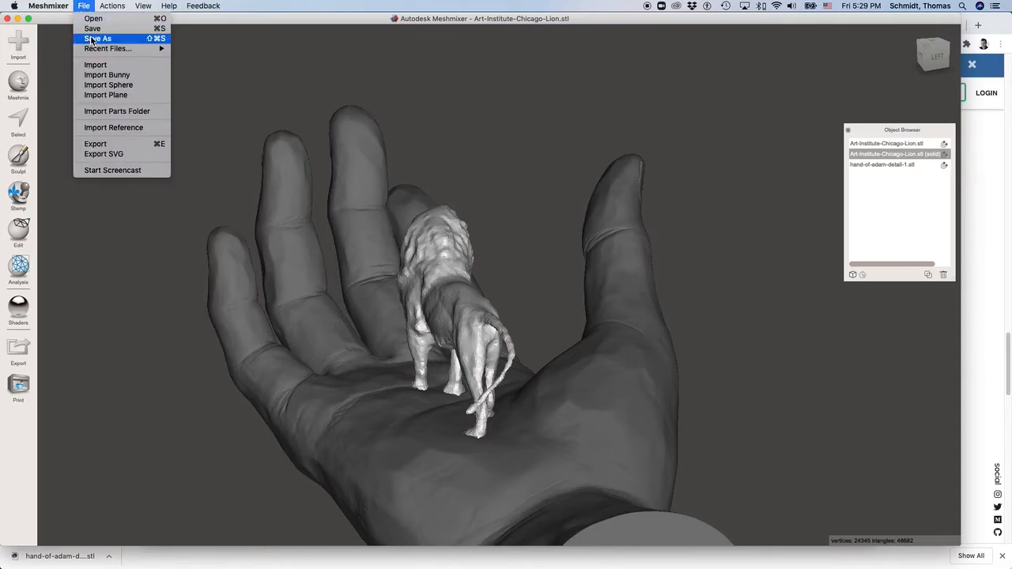
left_click(98, 38)
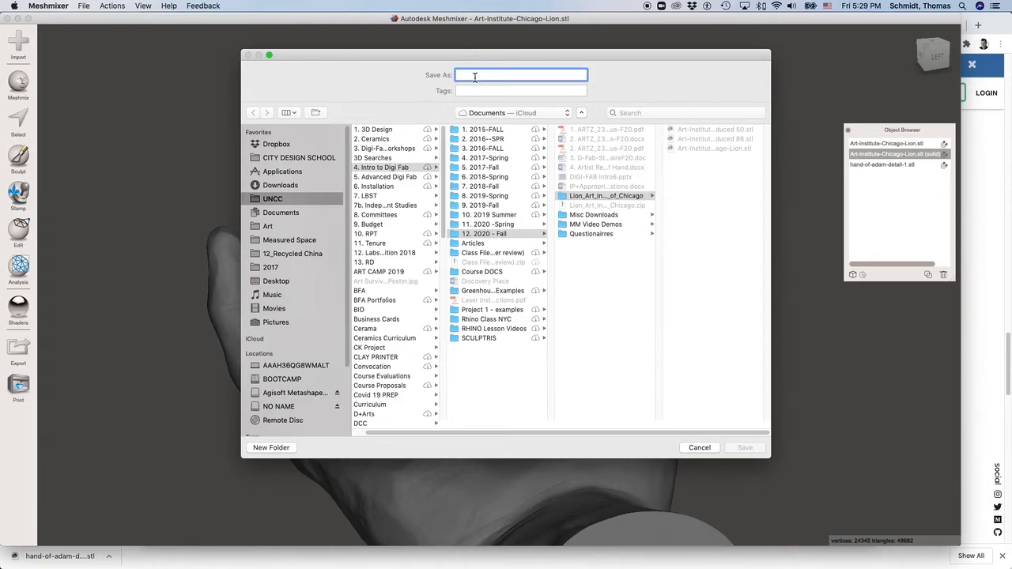
type("Autobiographical")
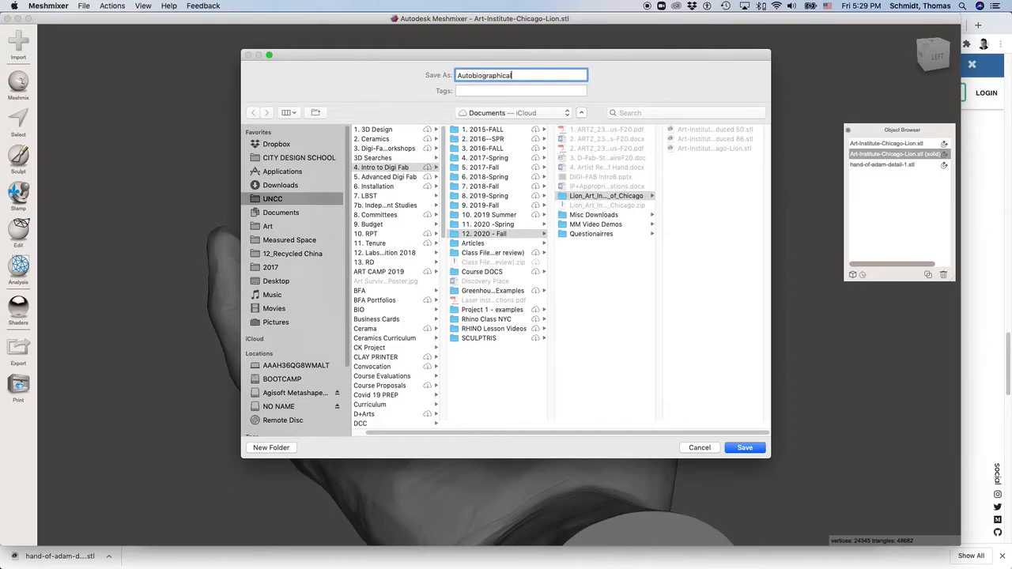
type("Cluster-Backup")
left_click(589, 269)
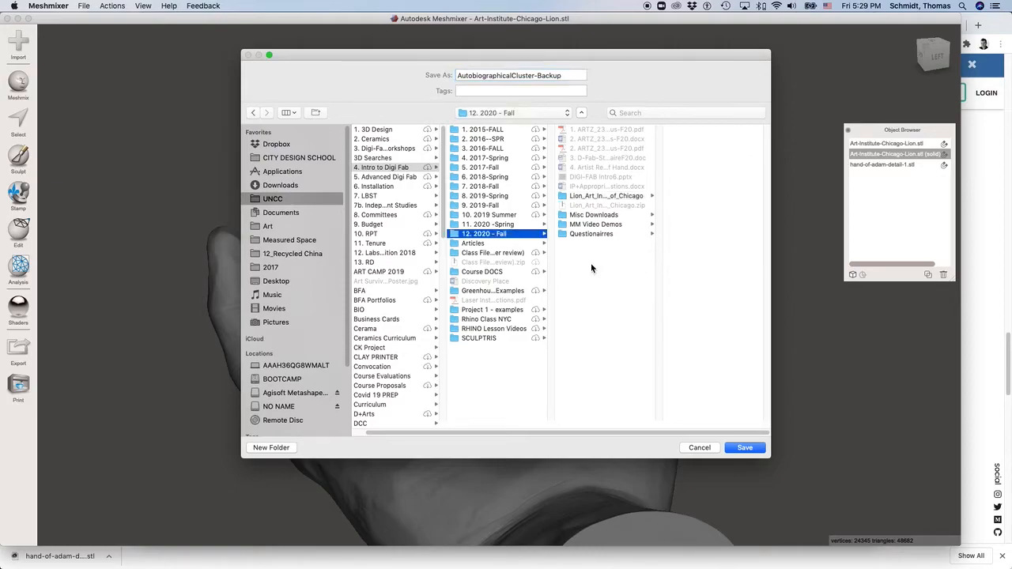
left_click(743, 448)
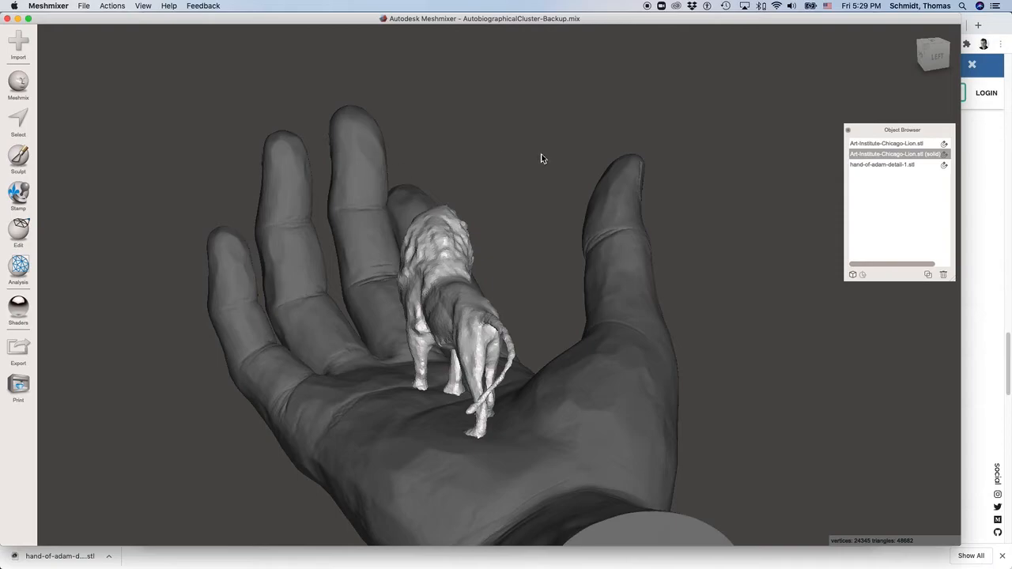
- Enlarge the Object Browser to check the original lion's visibility, and delete the non-solid Art-Institute-Chicago-Lion.stl mesh
right_click_drag(787, 299, 704, 310)
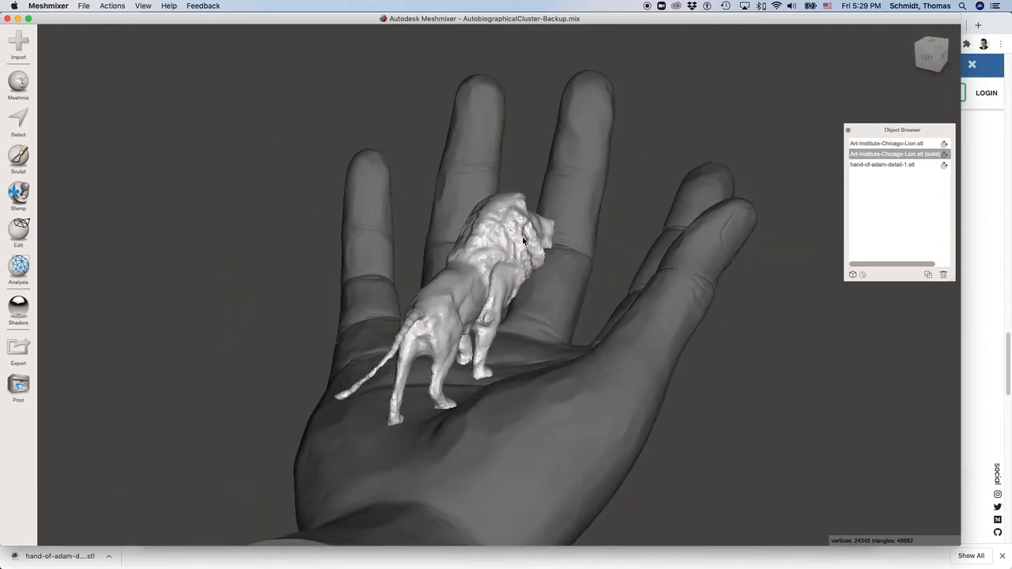
left_click(861, 145)
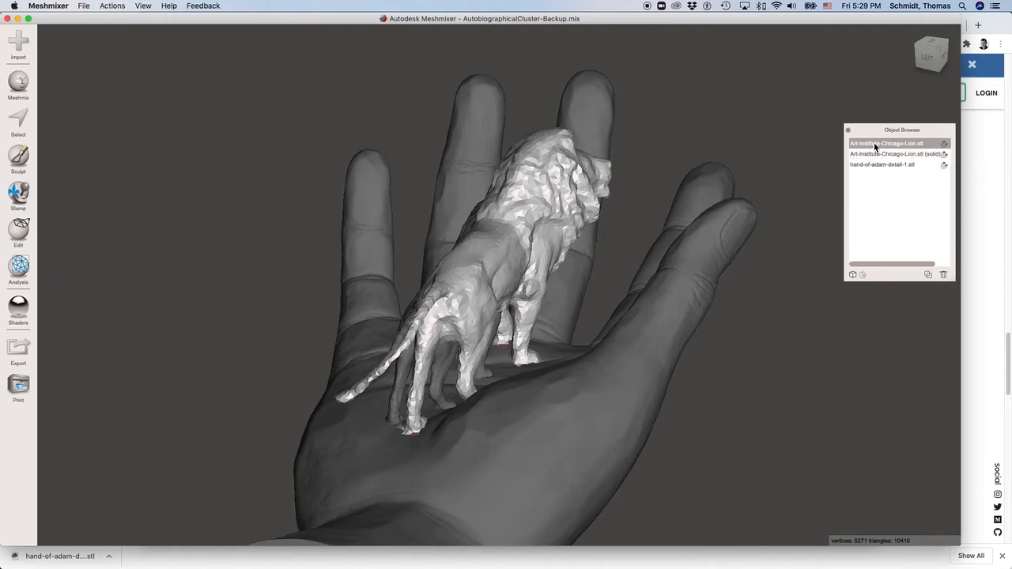
left_click_drag(884, 130, 820, 114)
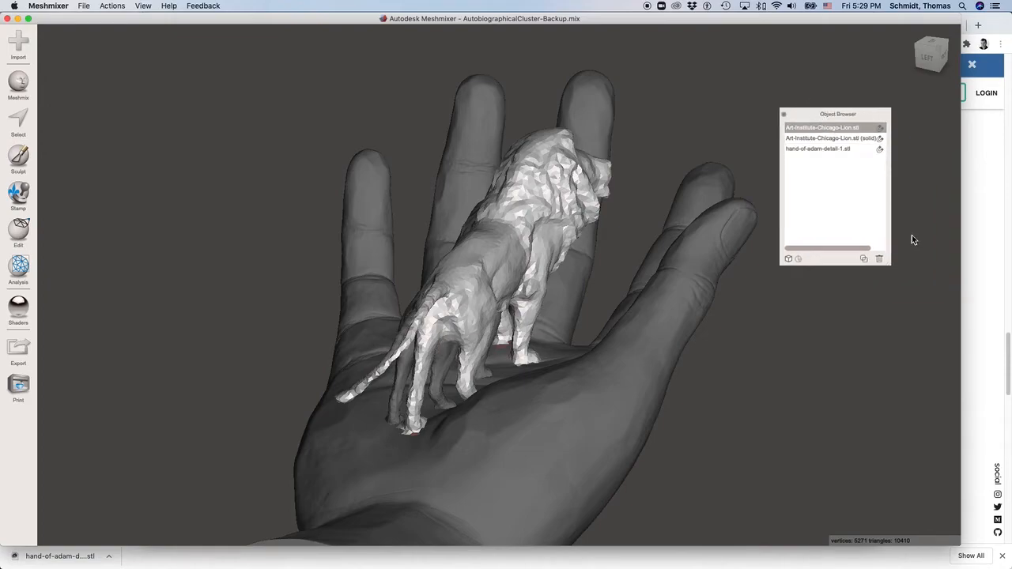
left_click_drag(891, 262, 956, 303)
left_click(945, 128)
left_click(945, 129)
left_click(945, 128)
left_click(946, 129)
left_click(945, 128)
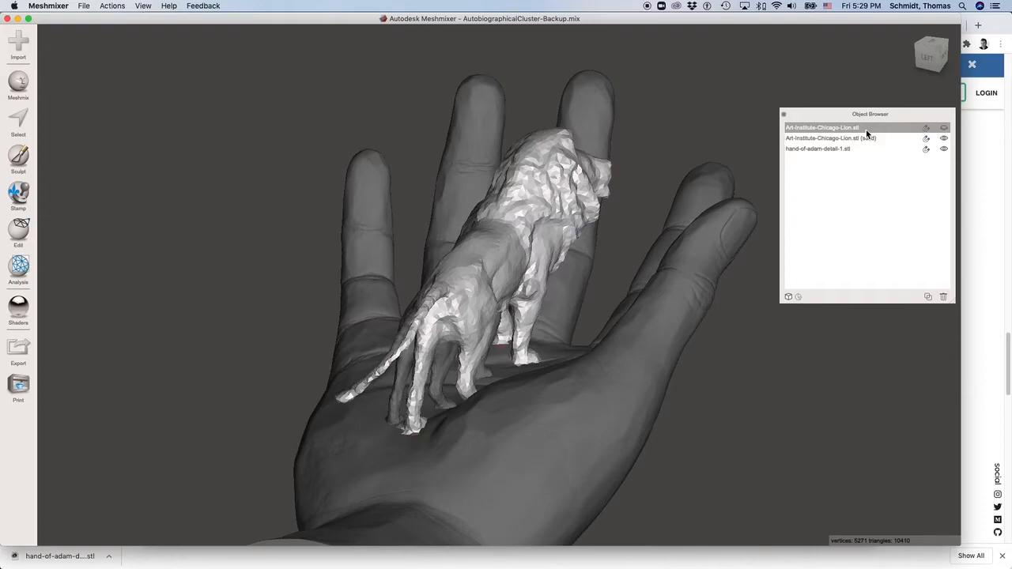
left_click(945, 297)
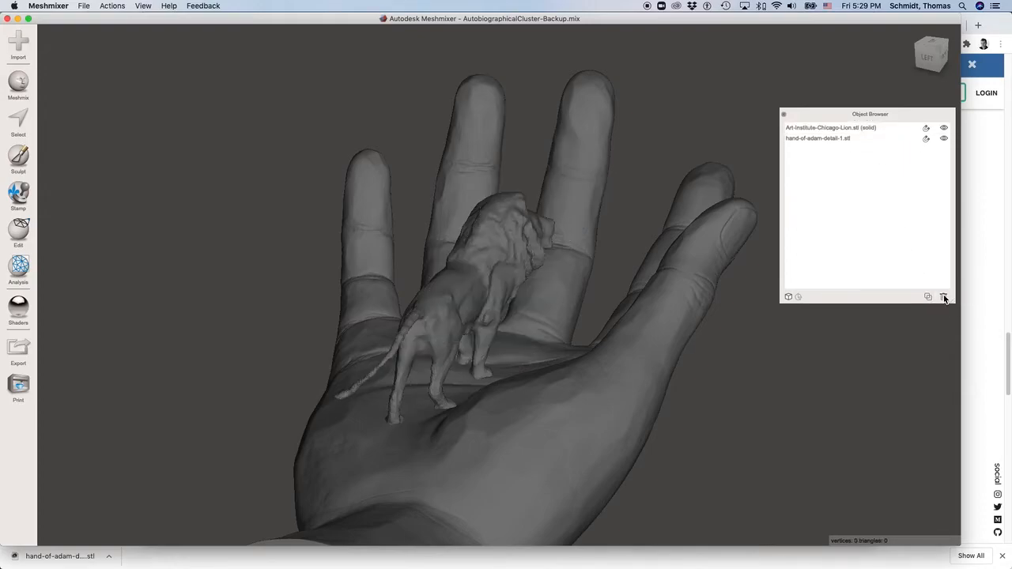
- Merge the solid lion and the hand-of-adam-detail-1.stl mesh with a Boolean Union in Precise solution mode
left_click(827, 131)
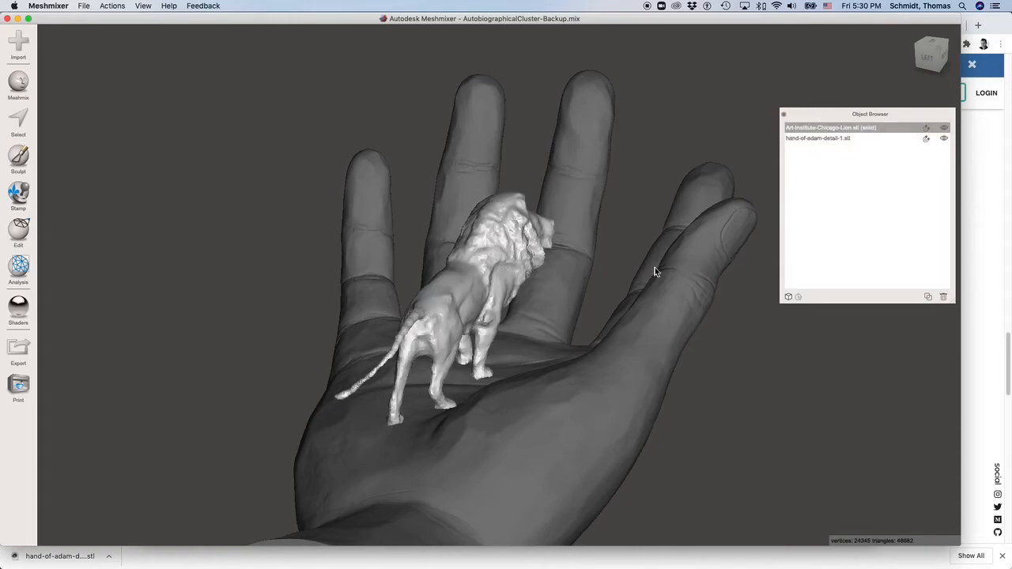
left_click(813, 139, "shift")
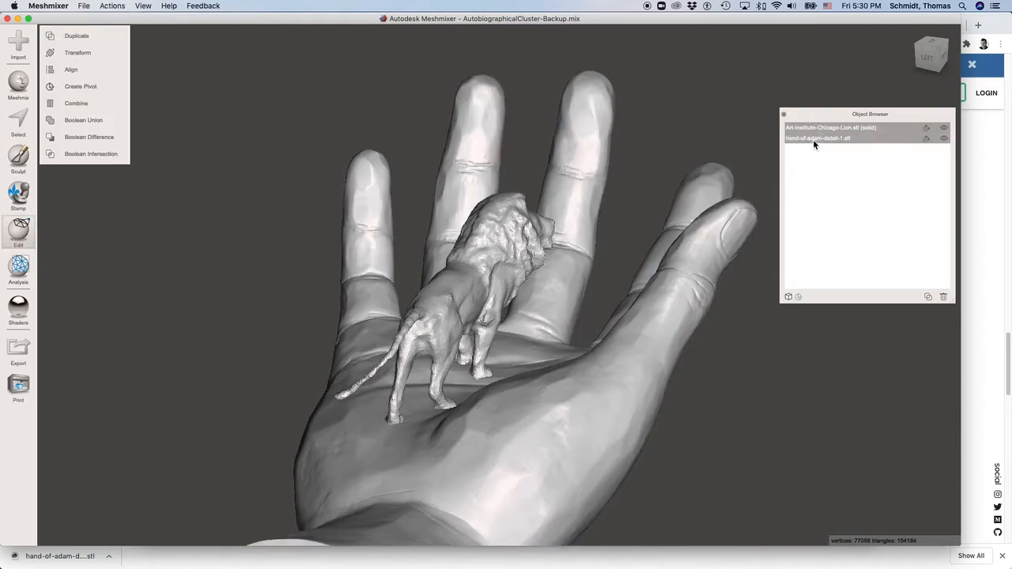
left_click(80, 121)
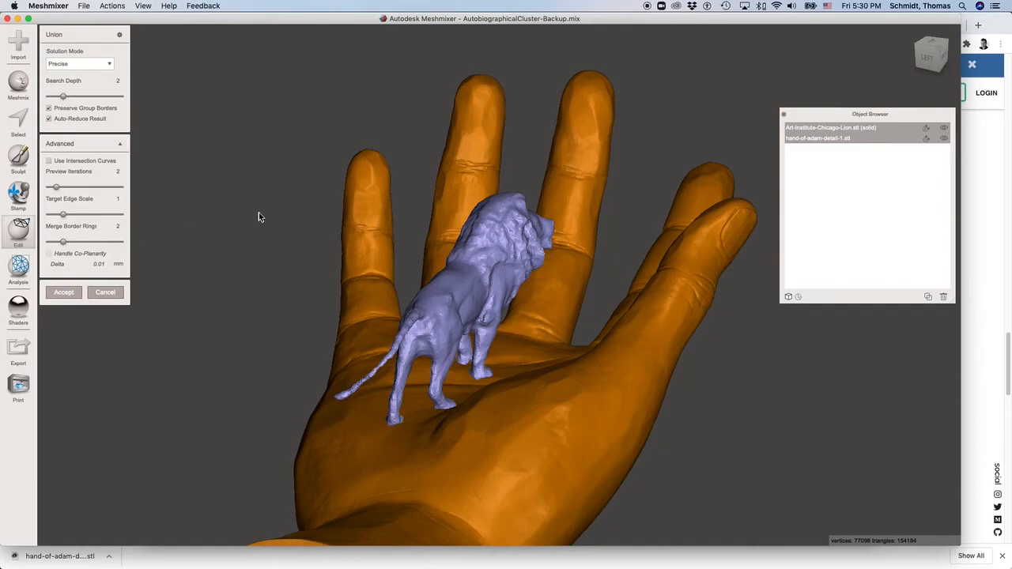
left_click(65, 292)
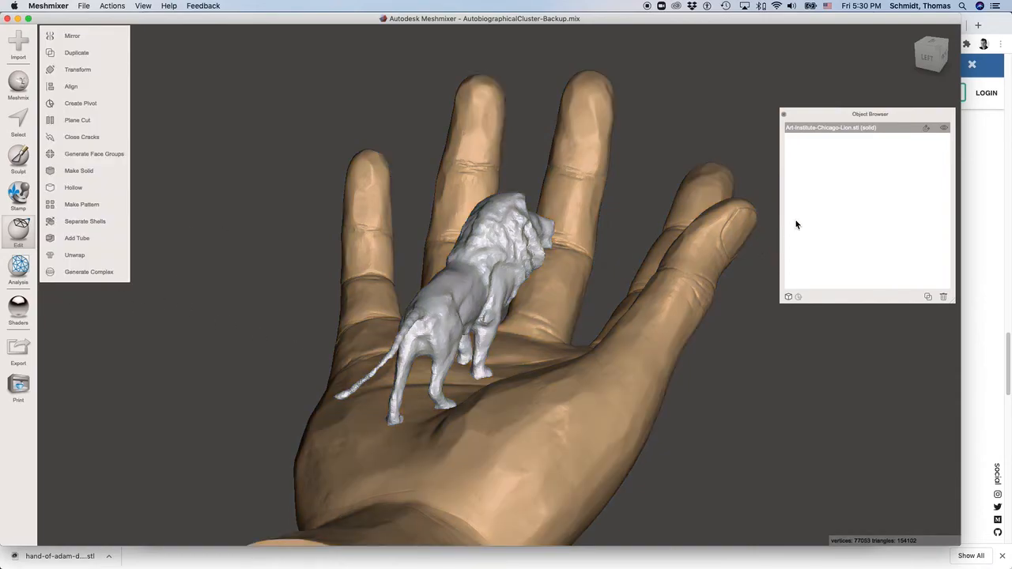
- Export the merged mesh in STL Binary Format as AutobiographicalCluster-Final.stl in the 12. 2020 - Fall folder
right_click_drag(815, 264, 656, 300)
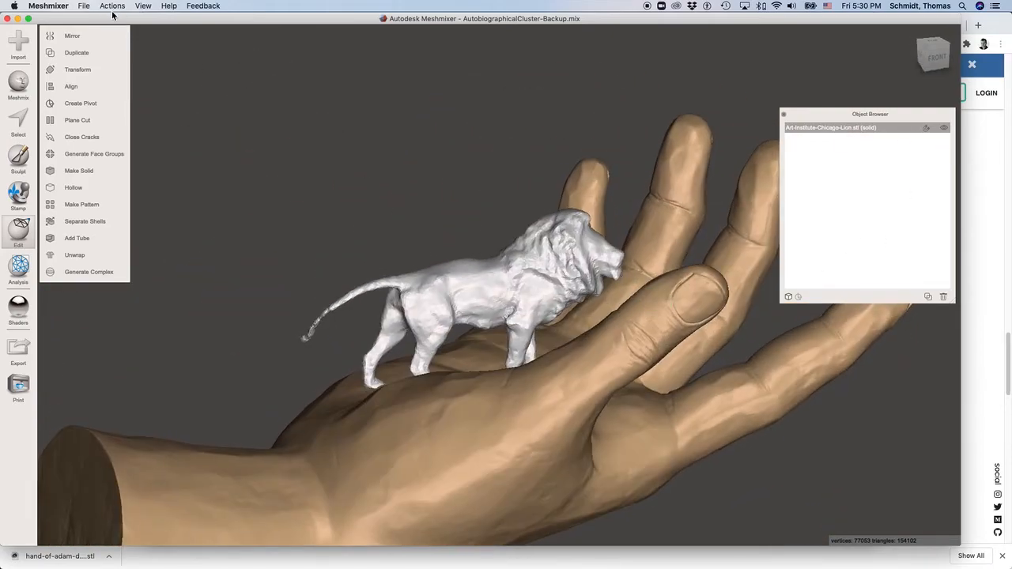
left_click(85, 6)
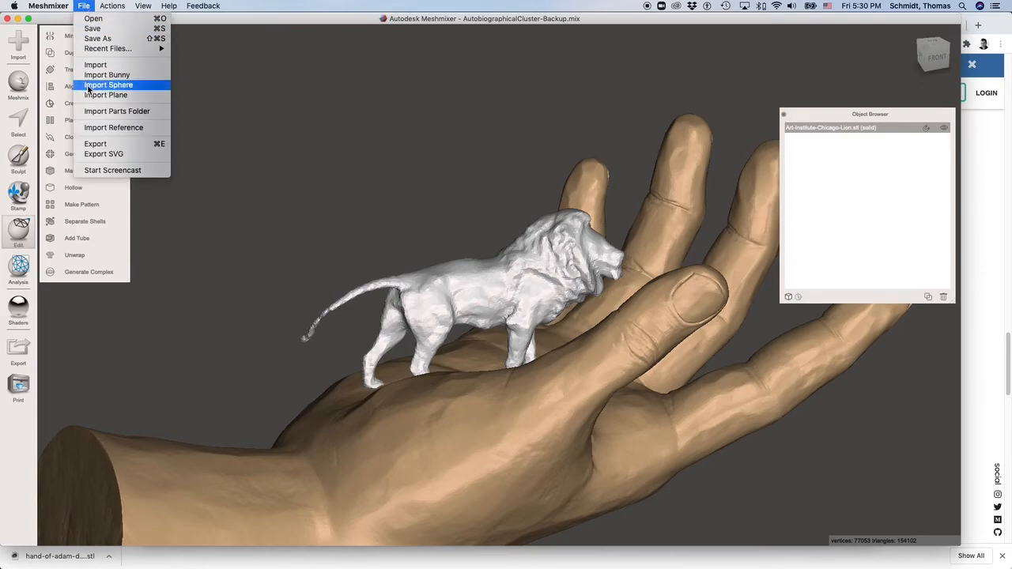
left_click(101, 143)
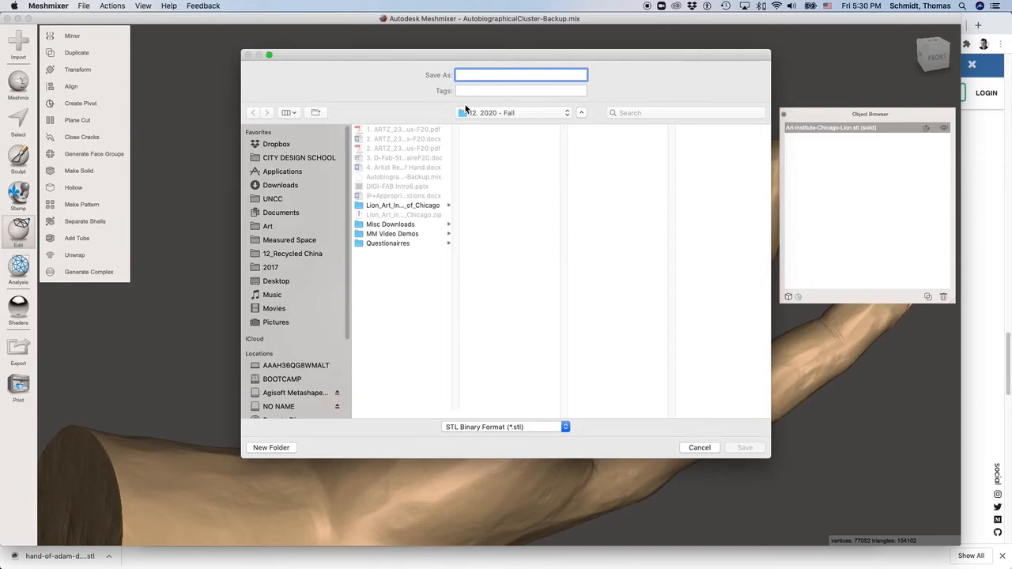
left_click(401, 178)
double_click(549, 76)
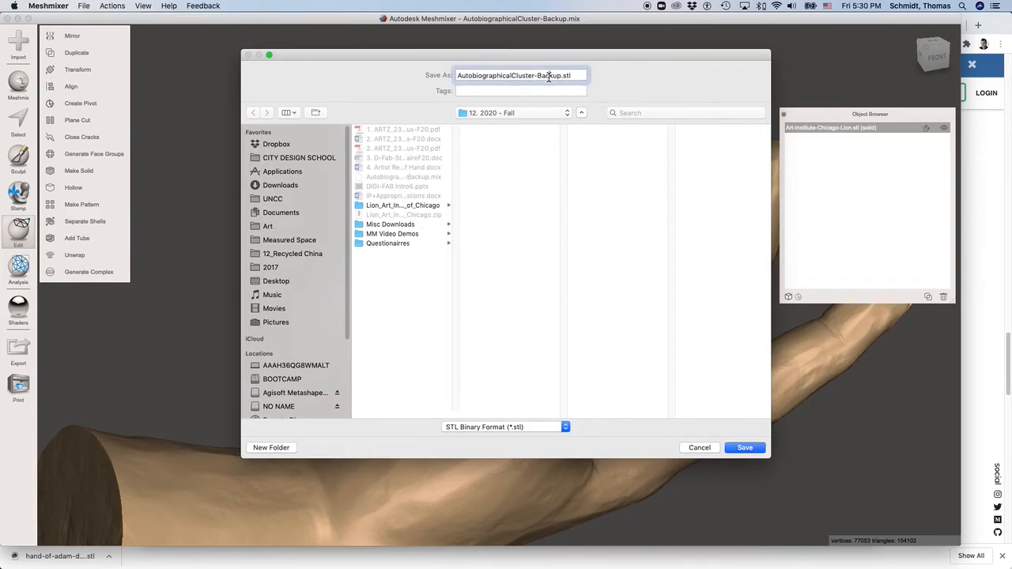
type("Final")
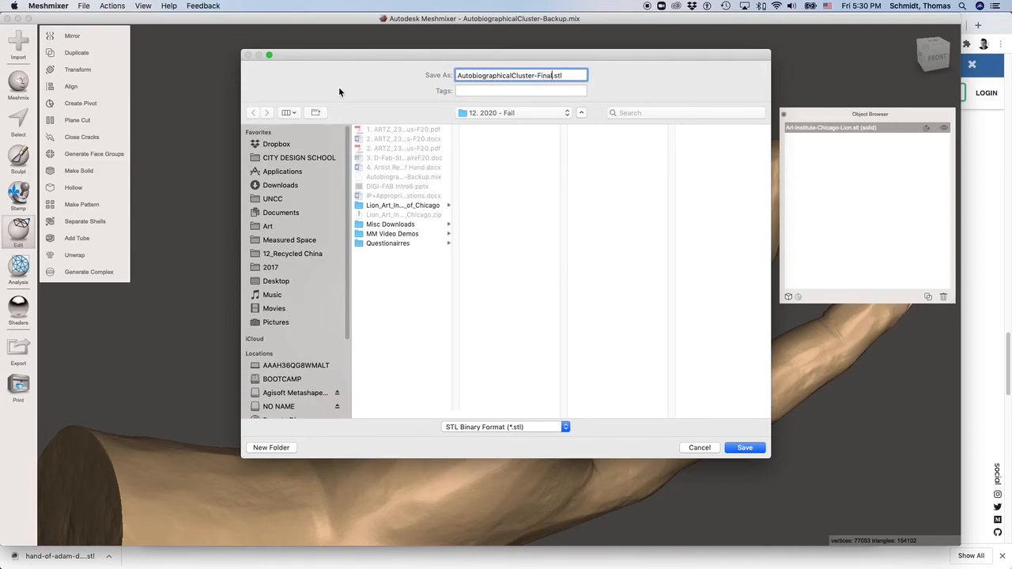
left_click(755, 450)
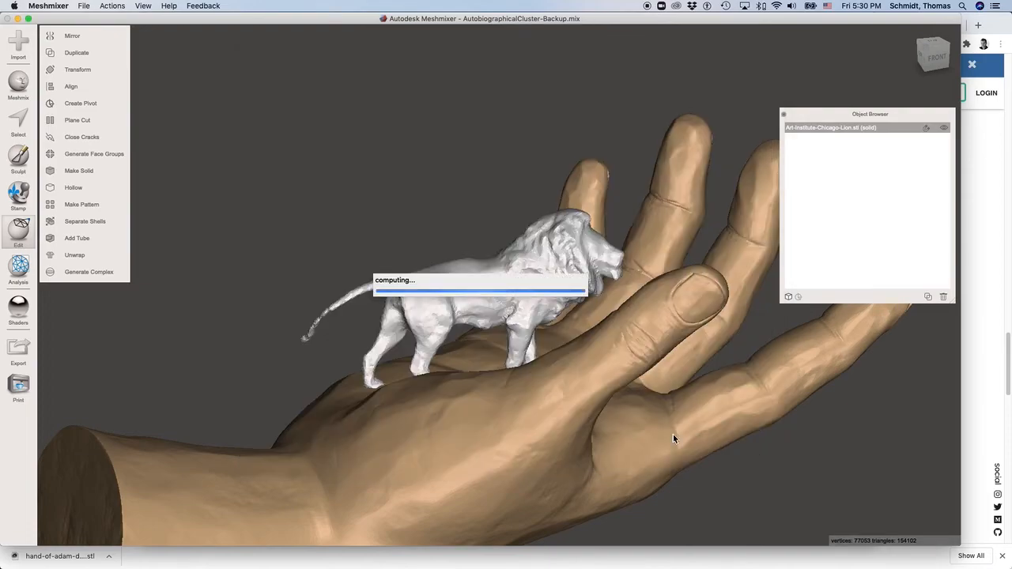
- Switch to the MyMiniFactory Scan the World page in Chrome, browse the collection and open the American Crow Skull model
right_click_drag(501, 404, 452, 414)
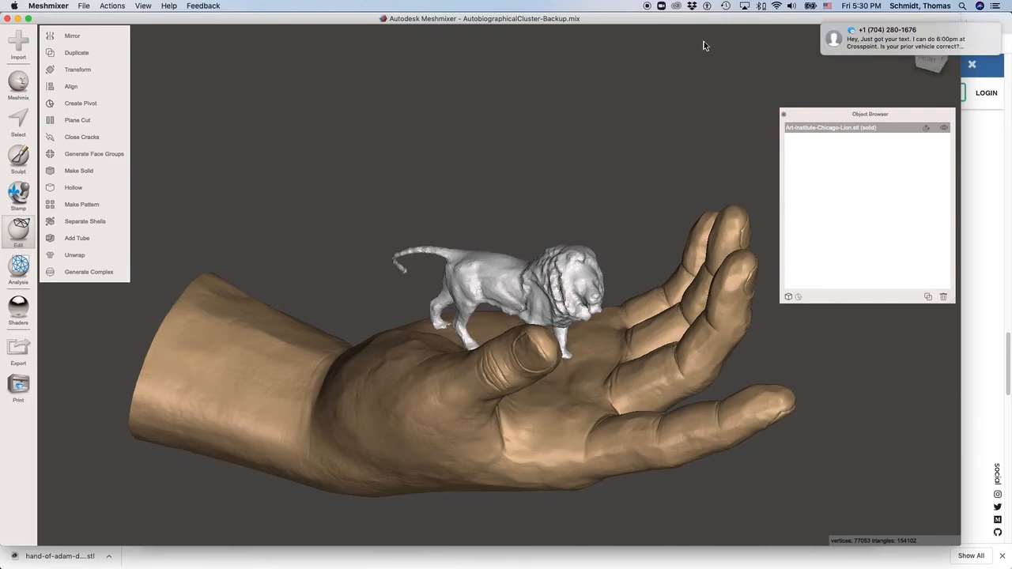
mouse_move(979, 33)
key("ctrl+Up")
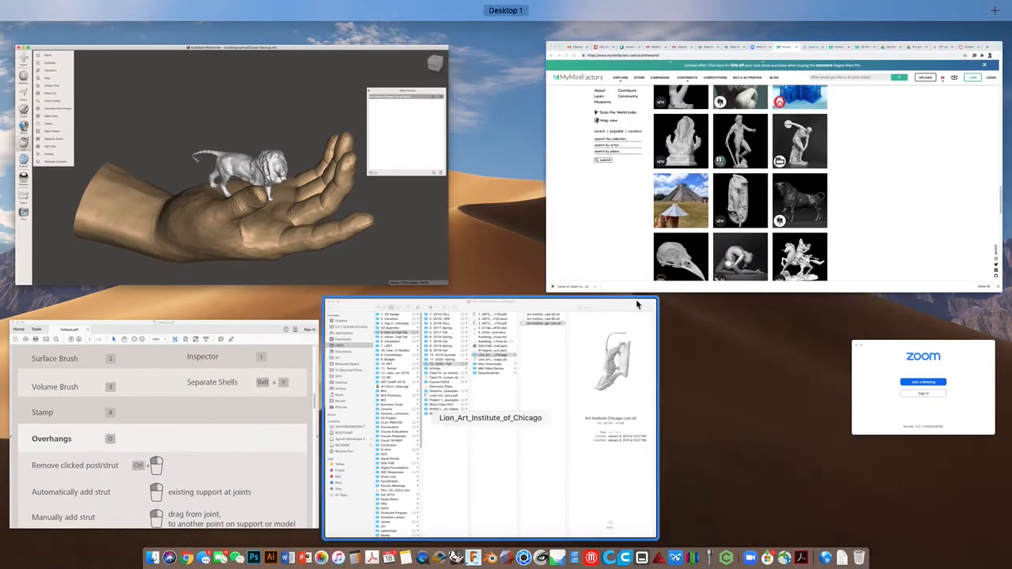
left_click(683, 196)
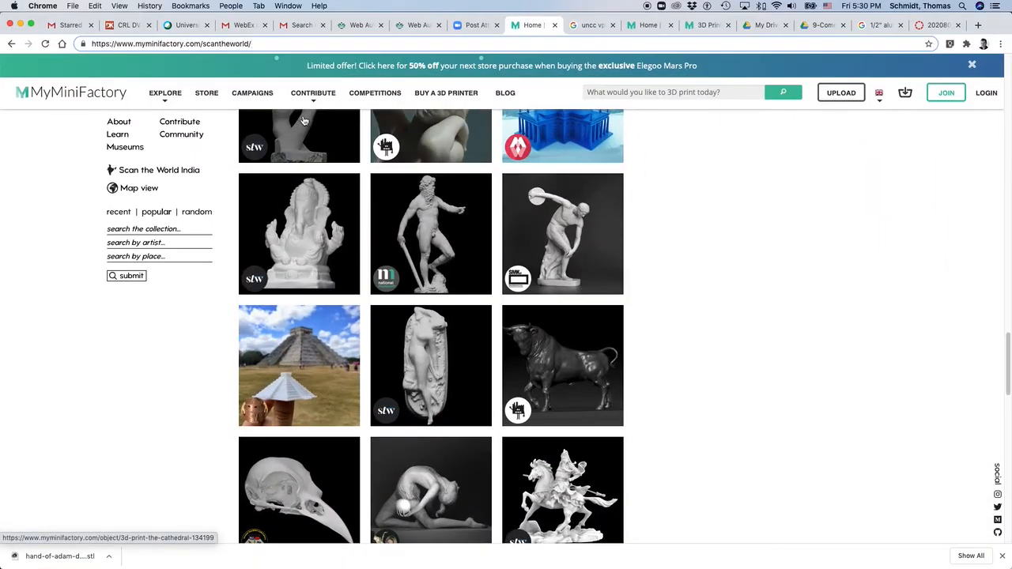
scroll(477, 351, "down", 3)
scroll(477, 351, "down", 5)
scroll(475, 352, "up", 3)
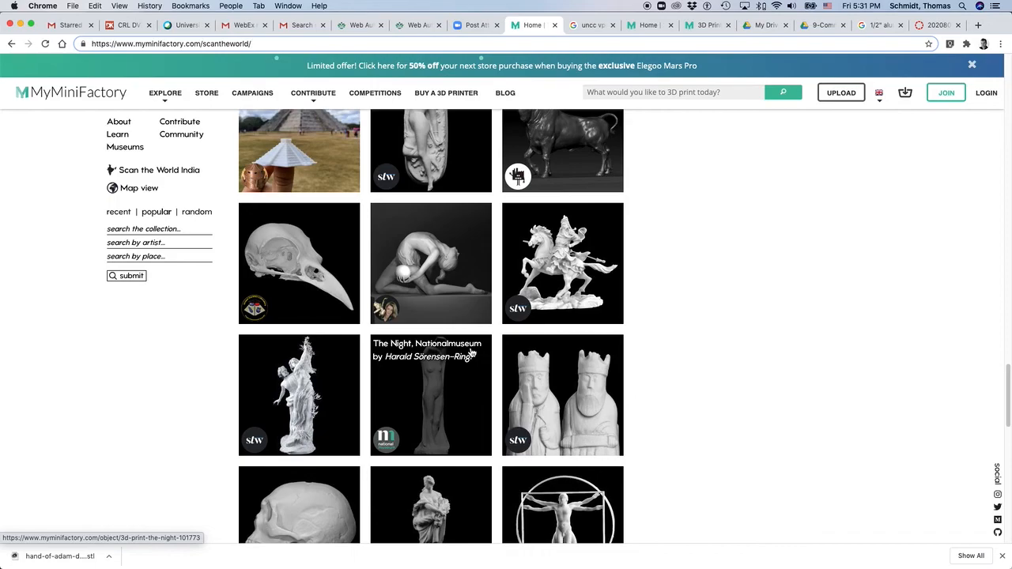
scroll(472, 354, "up", 3)
left_click(296, 496)
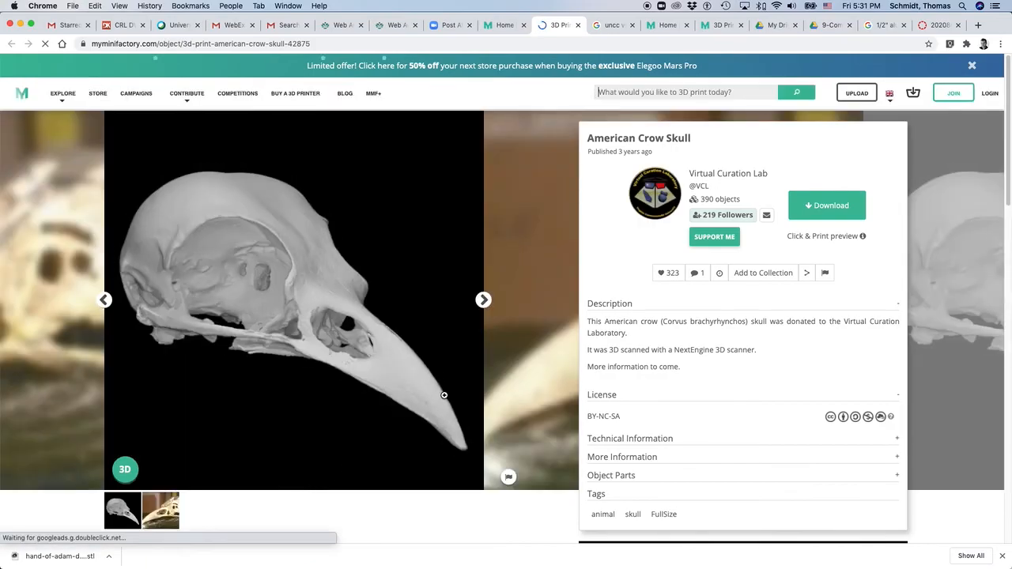
- Download the American Crow Skull without joining the site, saving it as vcl-american-crow-skull in the Misc Downloads folder
left_click(830, 206)
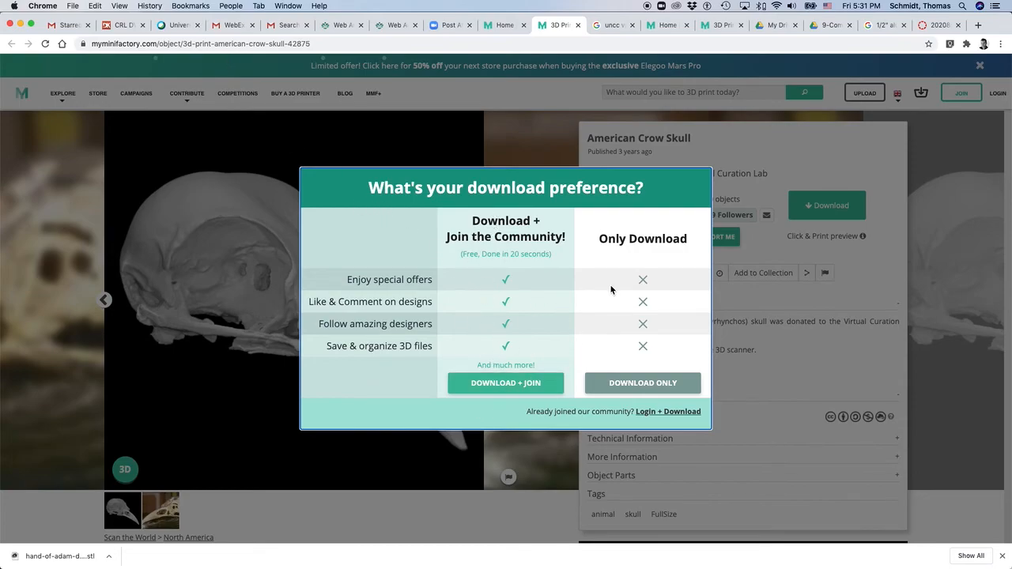
left_click(644, 383)
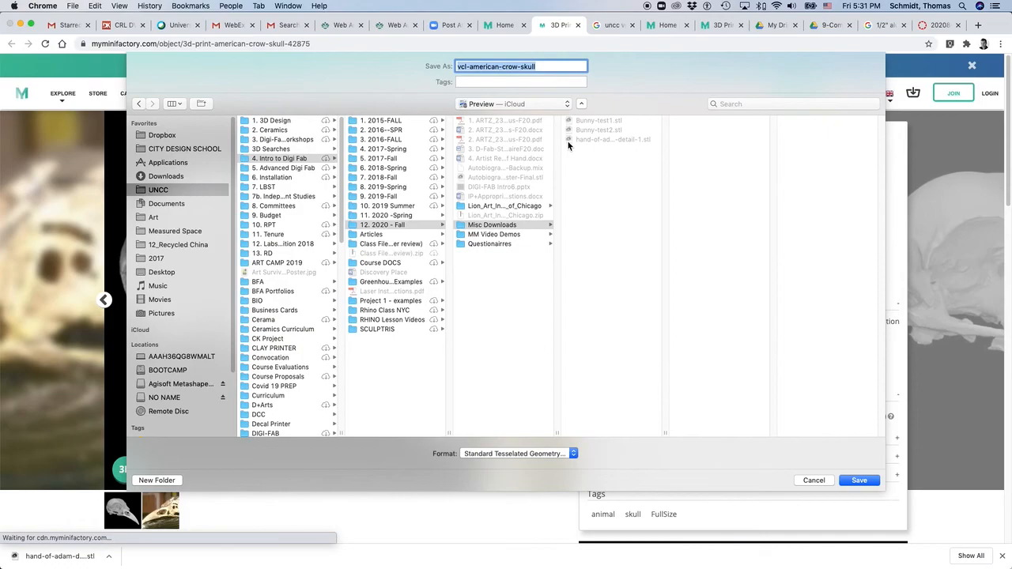
left_click(860, 481)
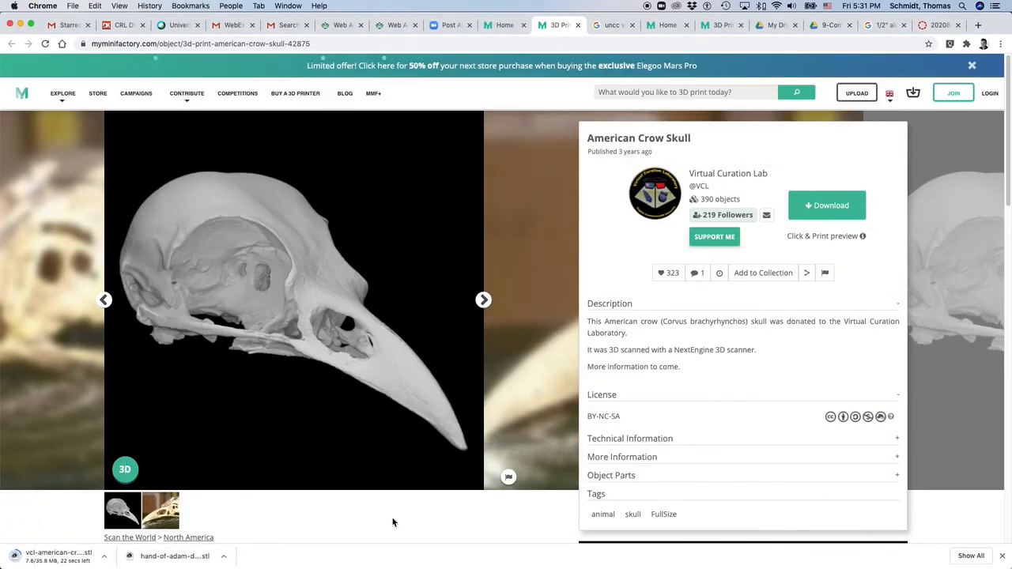